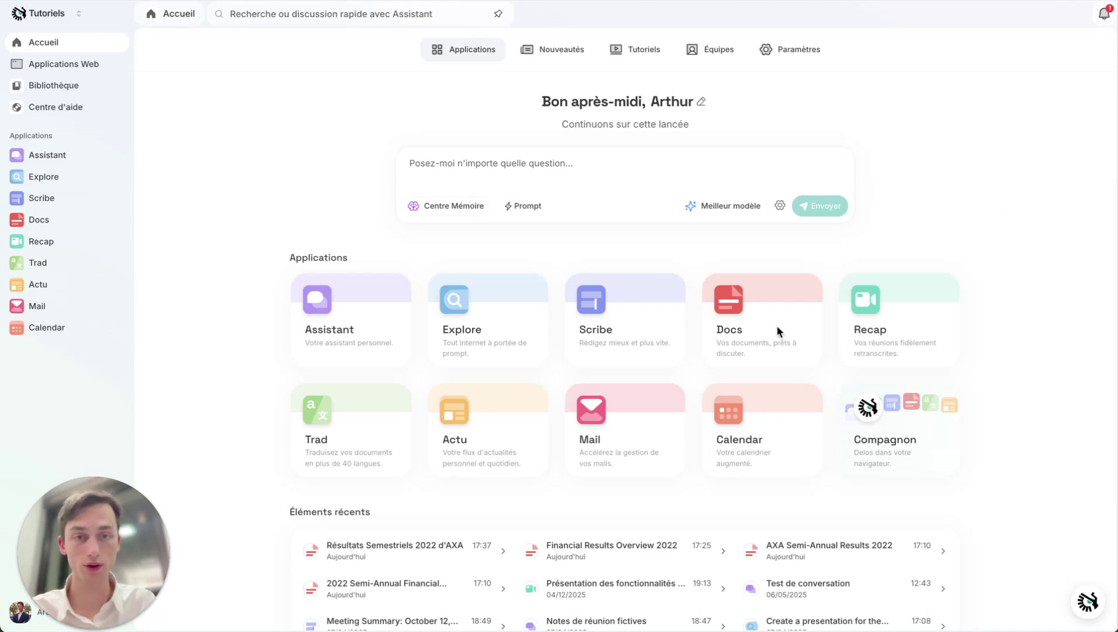
Open the Company Reports folder in Docs and start a new conversation with all its documents.
{"action": "left_click", "coordinate": [746, 303]}
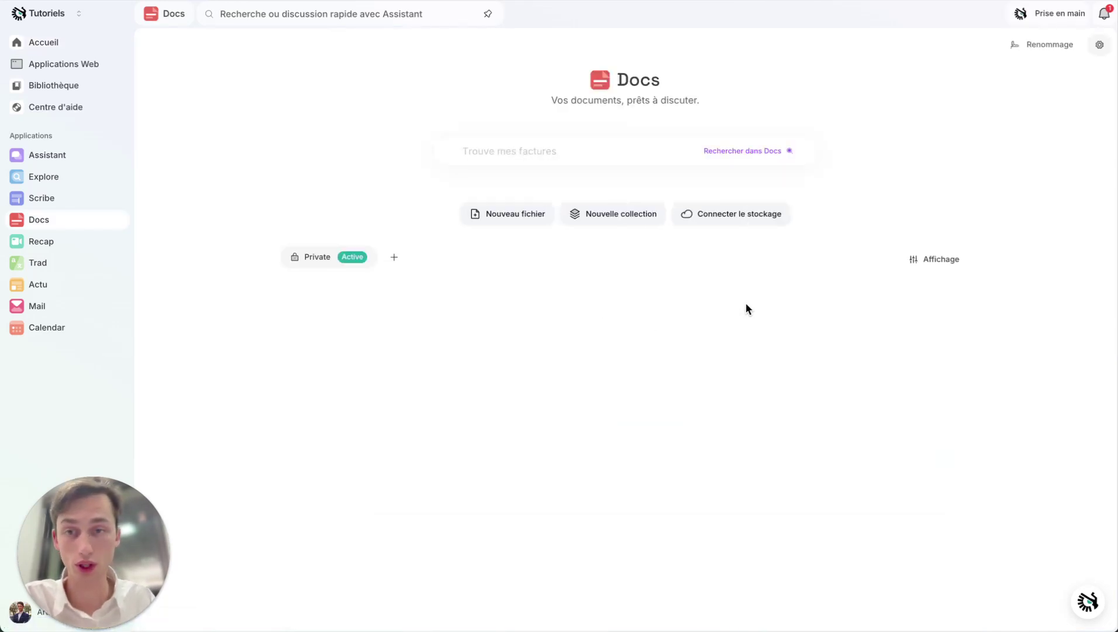
{"action": "left_click", "coordinate": [744, 308]}
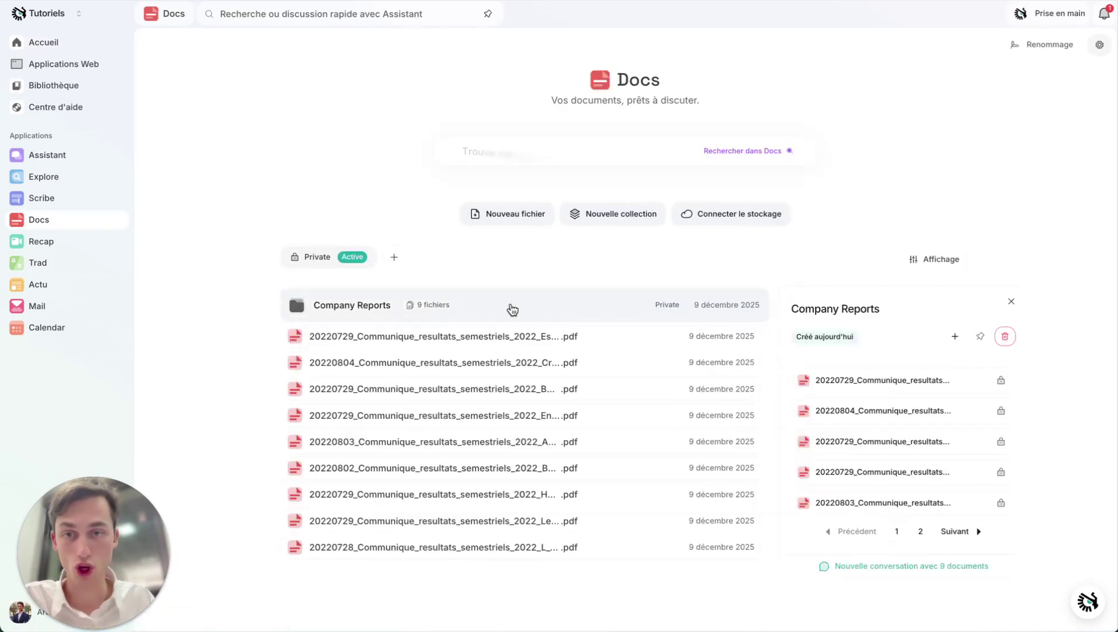
{"action": "left_click", "coordinate": [910, 573]}
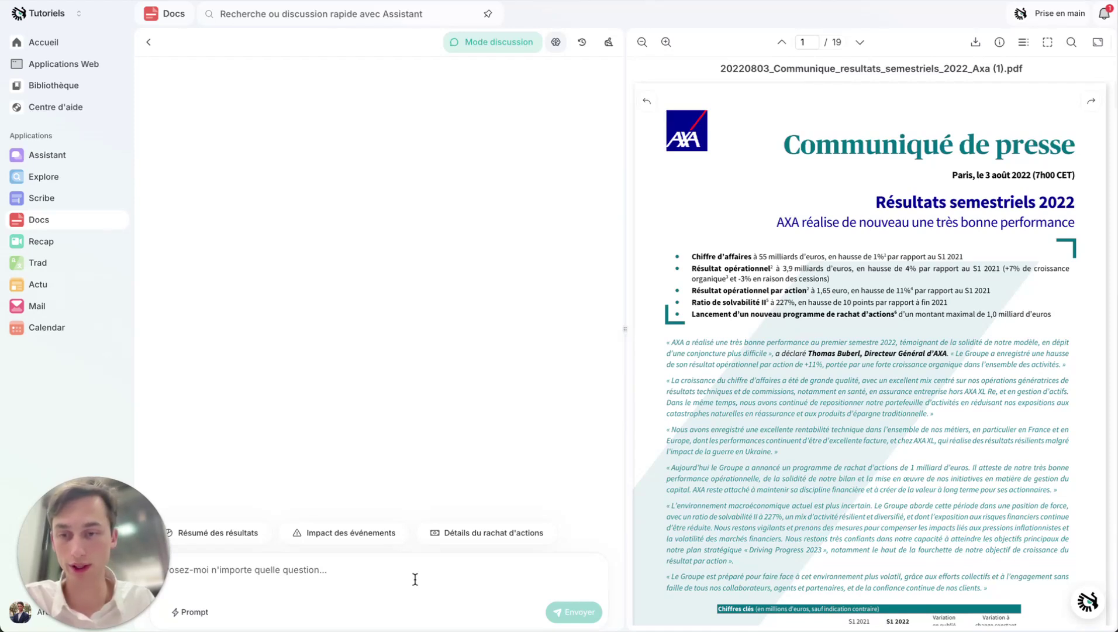
Send the "Extraction d'informations financières" prompt with Compte de résultat and Flux de trésorerie selected and the table format set to Non.
{"action": "left_click", "coordinate": [186, 612]}
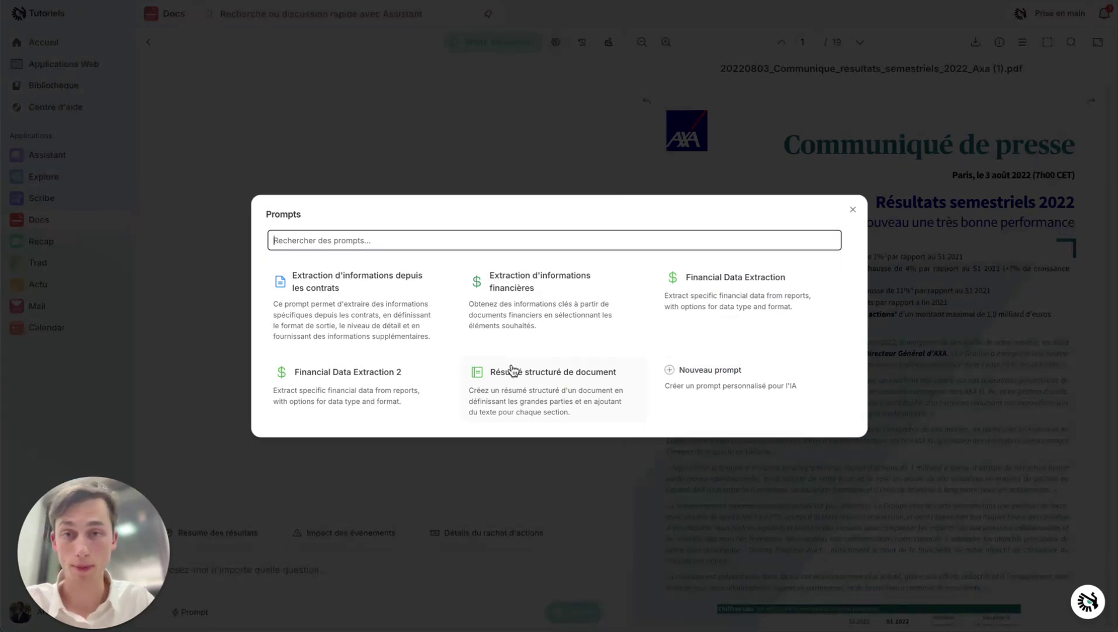
{"action": "left_click", "coordinate": [563, 298]}
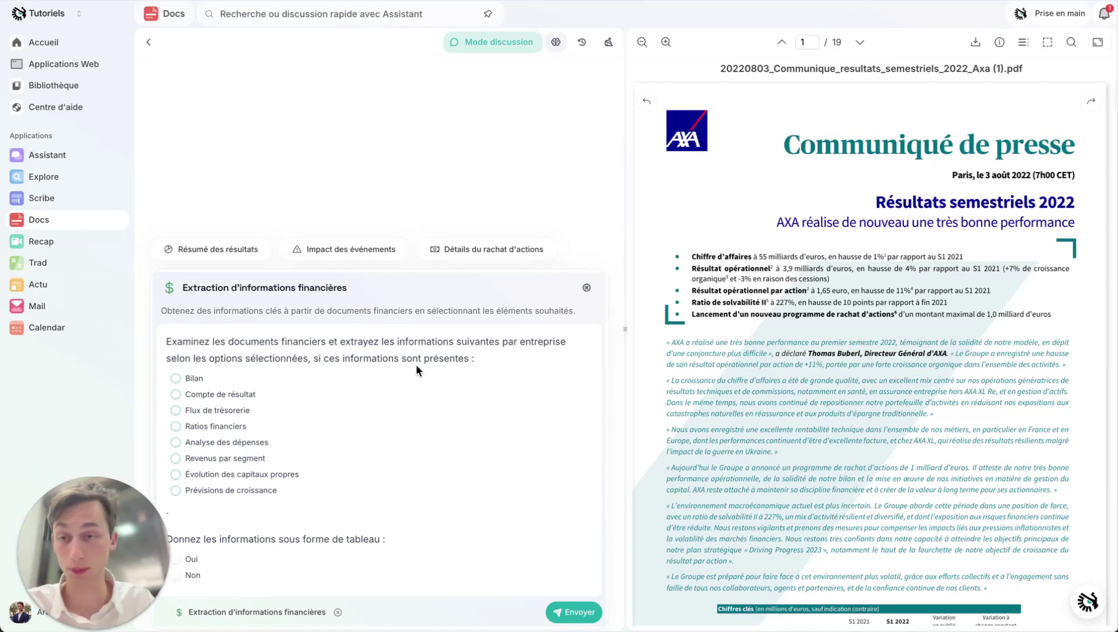
{"action": "left_click", "coordinate": [176, 394]}
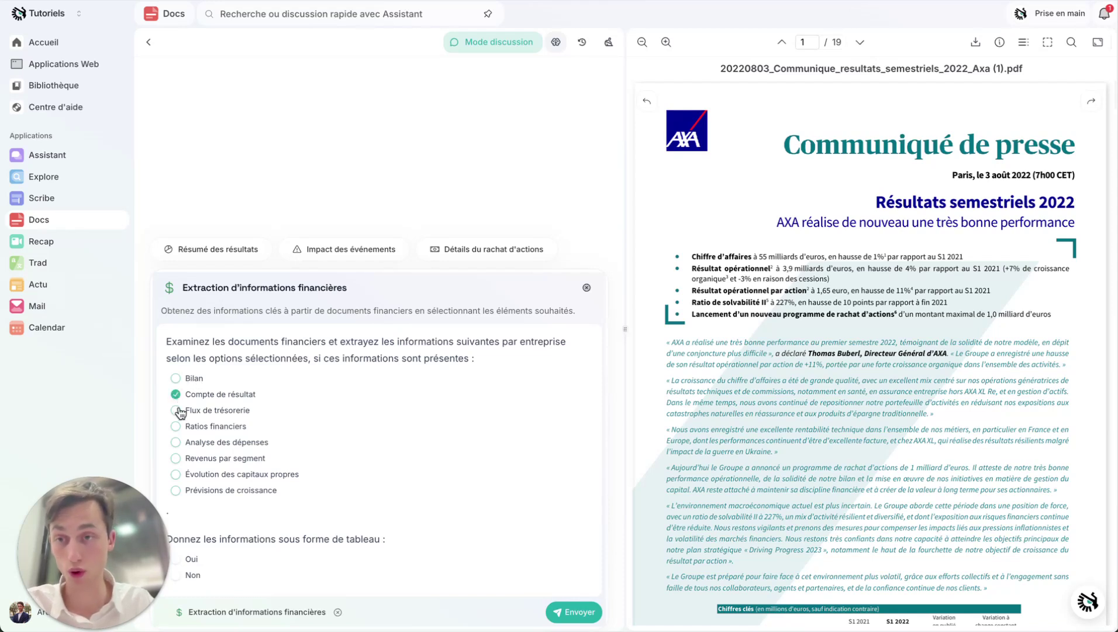
{"action": "left_click", "coordinate": [176, 412]}
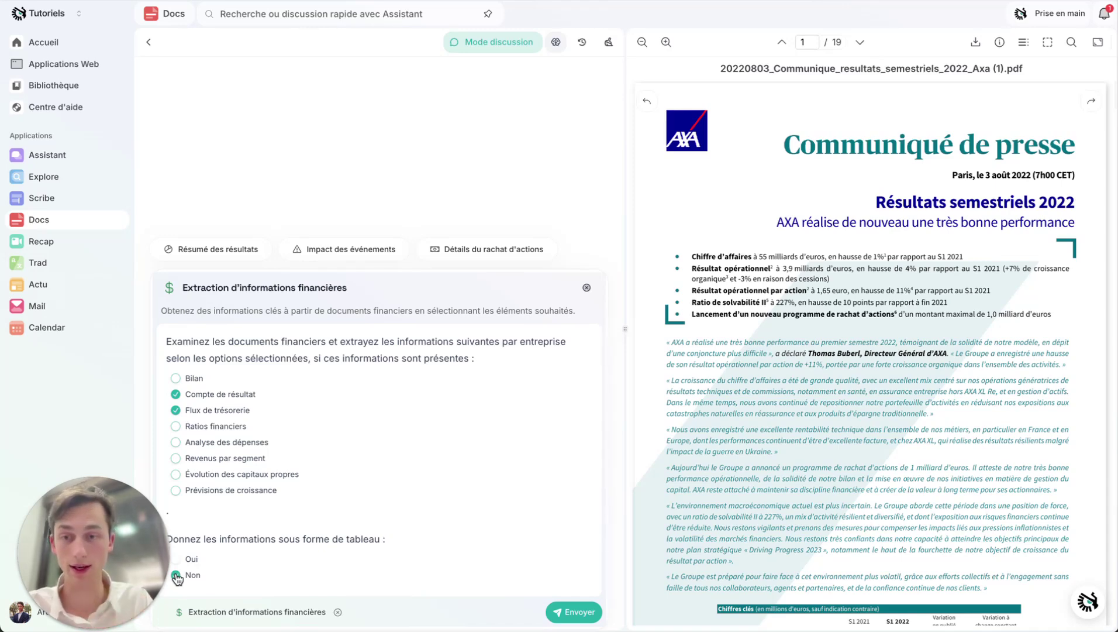
{"action": "left_click", "coordinate": [565, 612]}
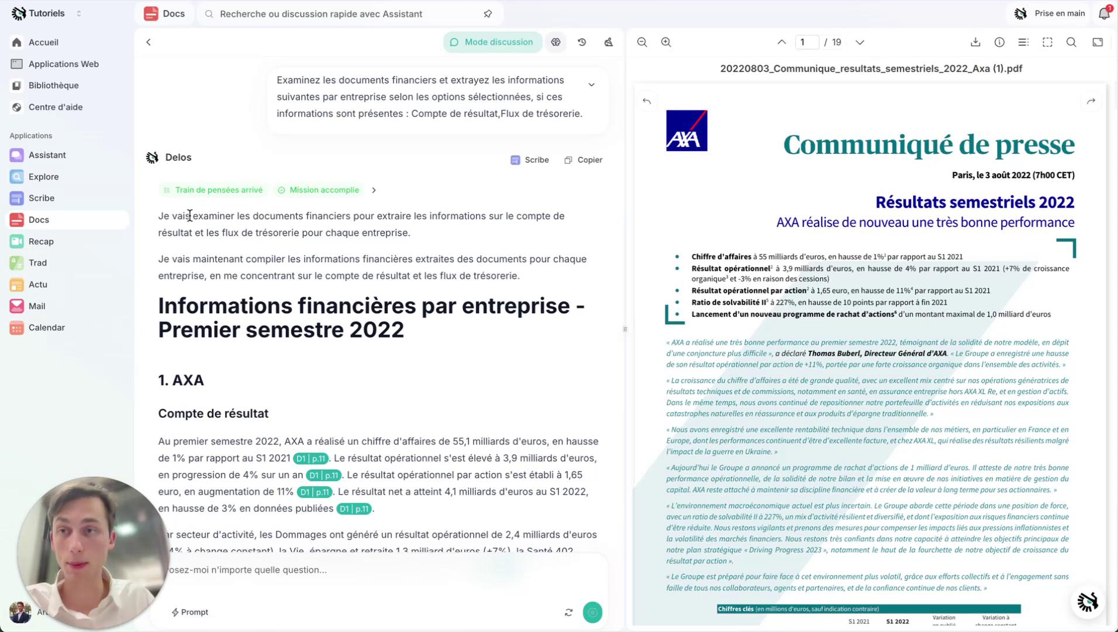
Browse the library's Docs and Assistant prompts and open the Assistant prompt "Variable natures".
{"action": "left_click", "coordinate": [92, 85]}
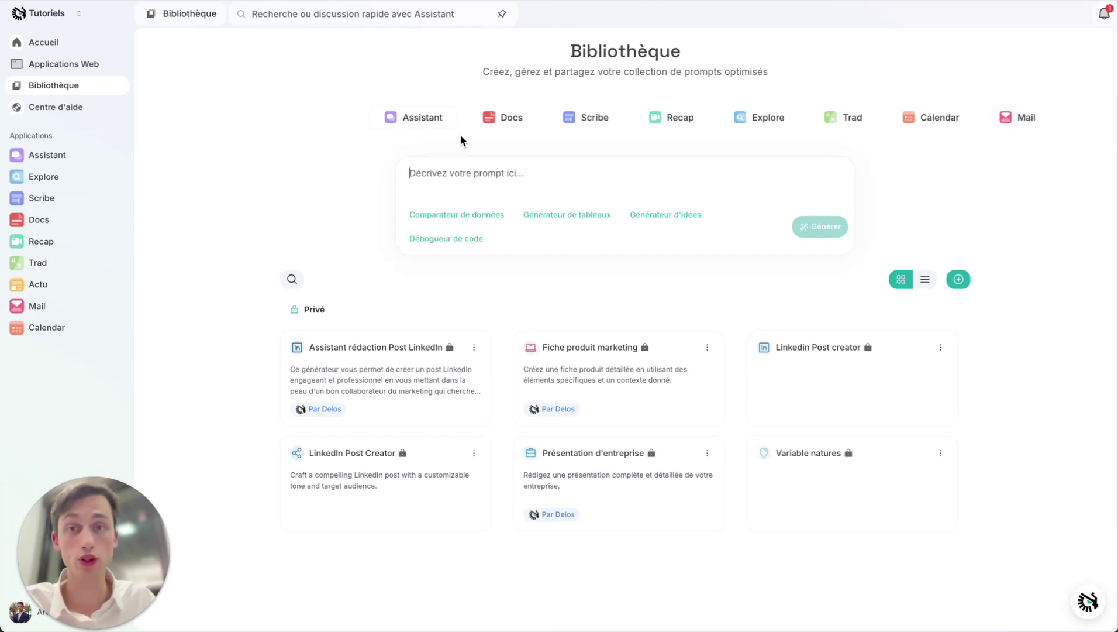
{"action": "left_click", "coordinate": [505, 120]}
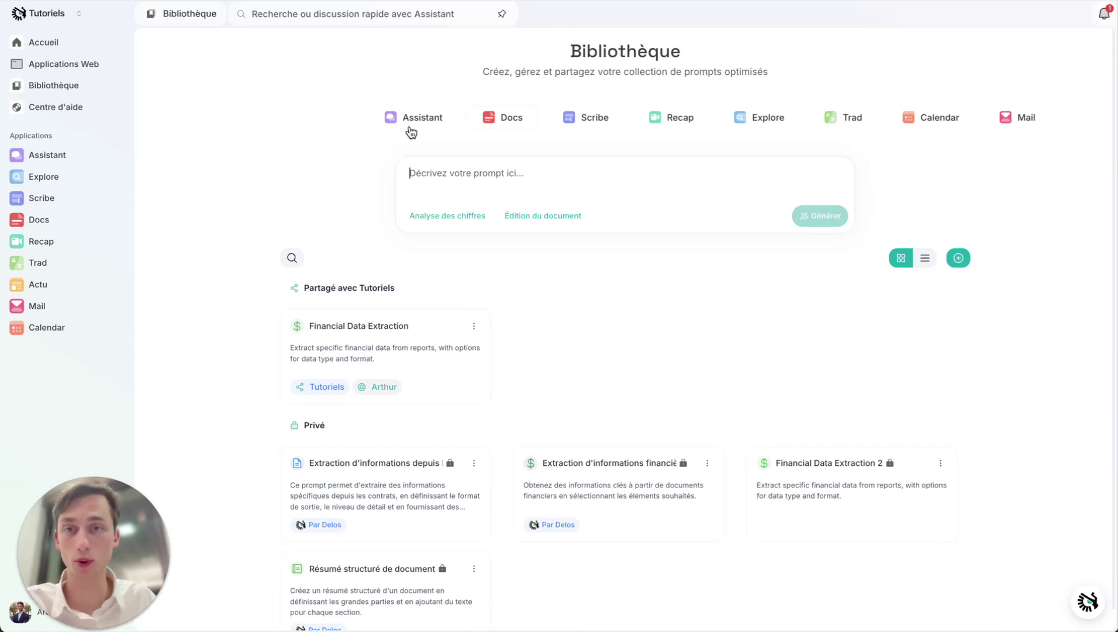
{"action": "left_click", "coordinate": [408, 119]}
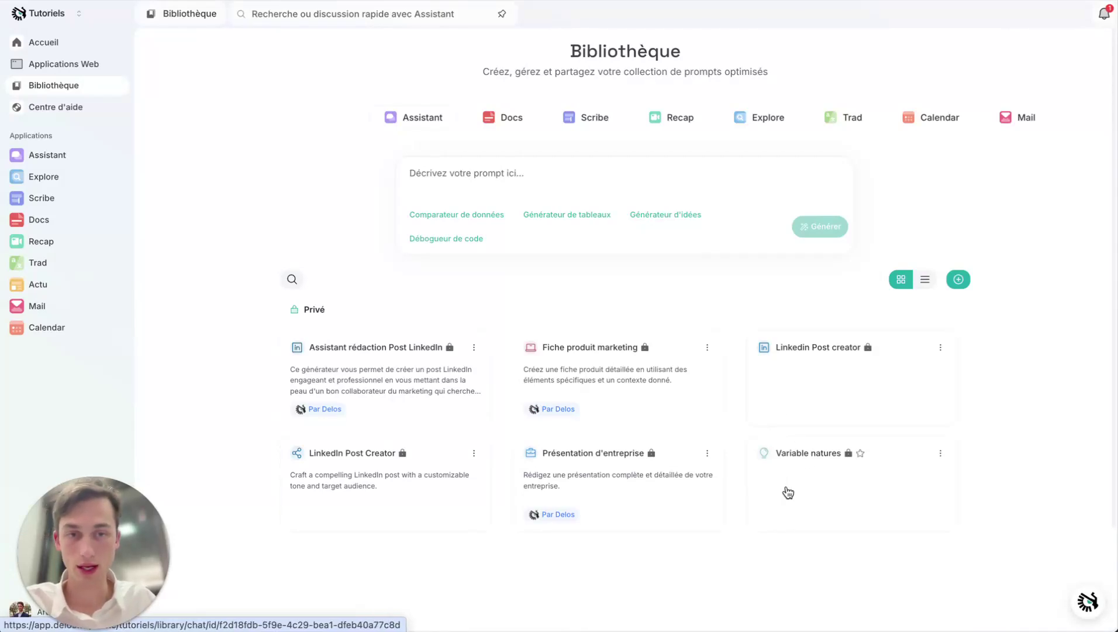
{"action": "left_click", "coordinate": [819, 495]}
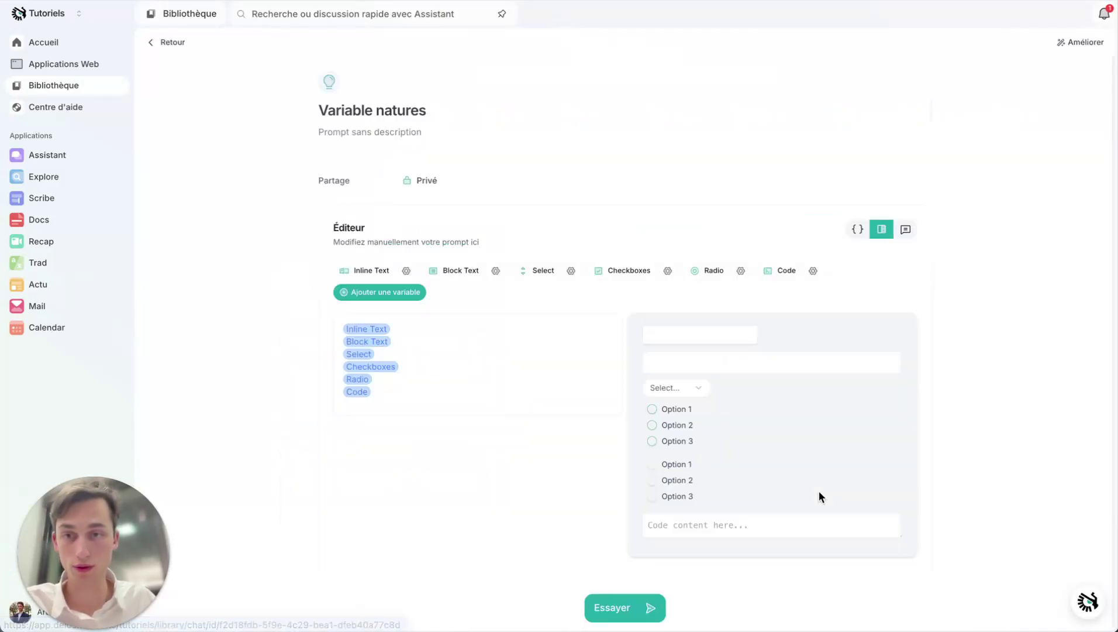
Fill the preview's inline text field with "zone de texte" and its block text field with "zone".
{"action": "left_click", "coordinate": [699, 332]}
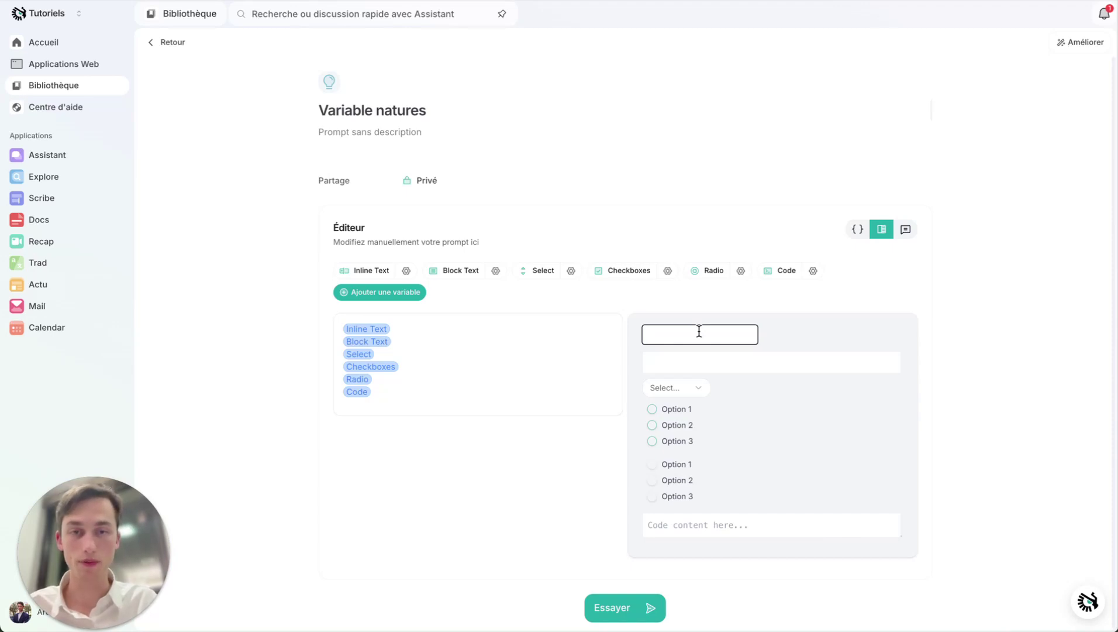
{"action": "type", "text": "zone de texte"}
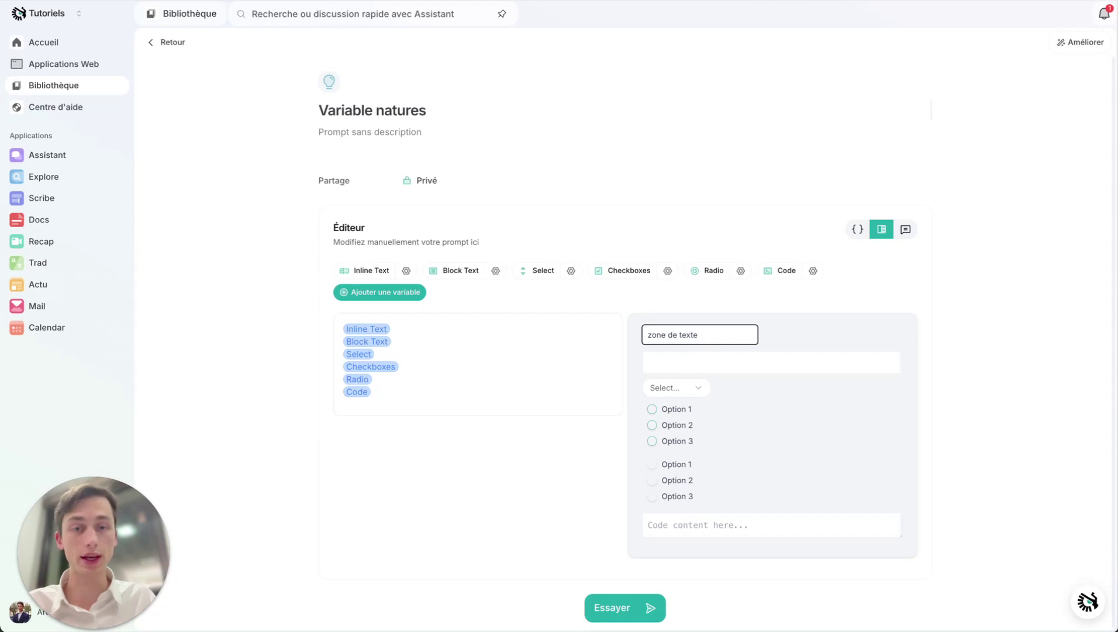
{"action": "left_click", "coordinate": [715, 358]}
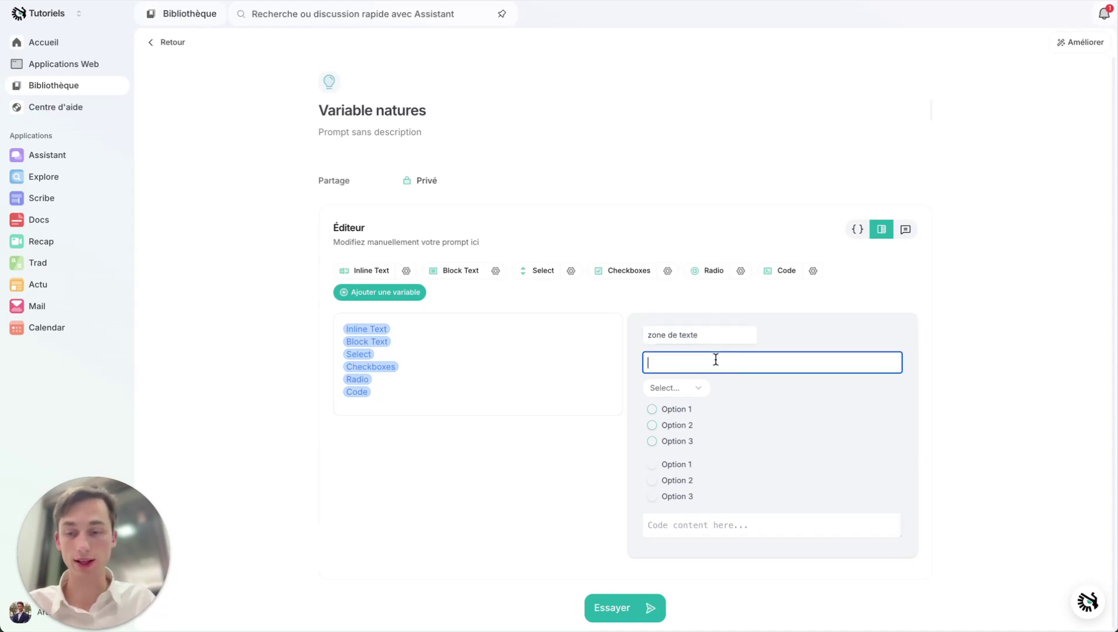
{"action": "type", "text": "zone"}
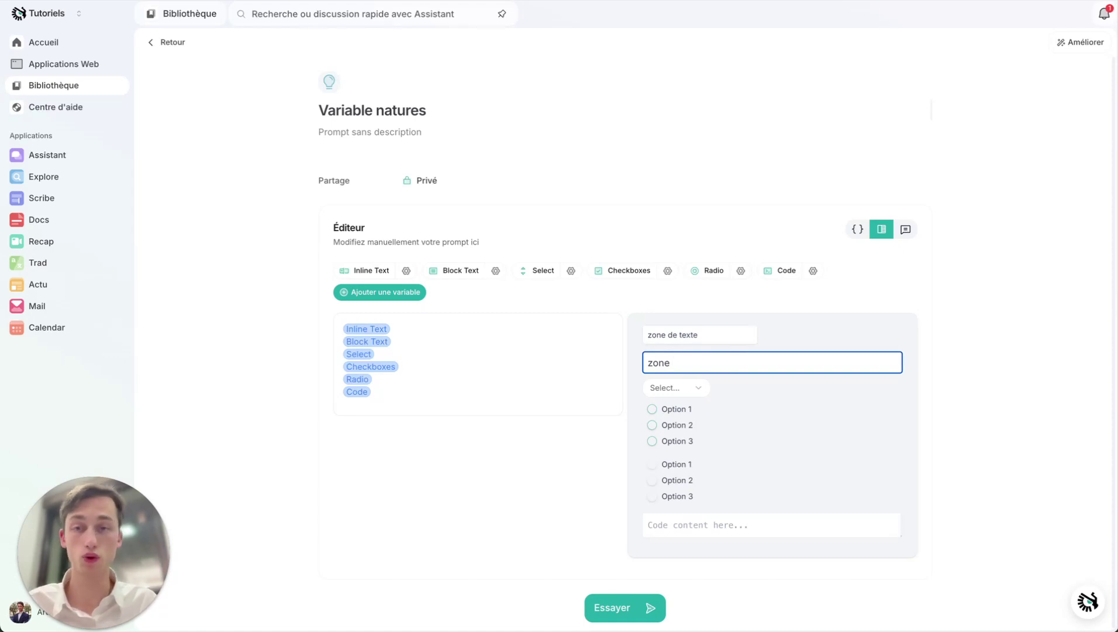
In the preview, choose Option 2 for the select variable, Options 1 and 2 for the checkboxes, and Option 2 for the radio variable.
{"action": "left_click", "coordinate": [696, 389]}
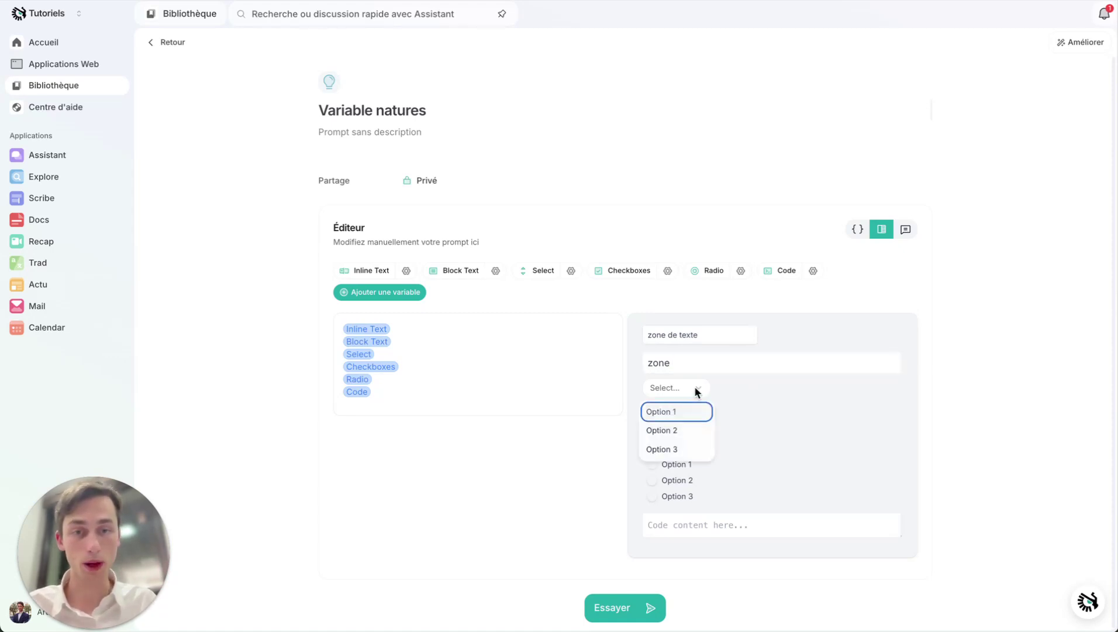
{"action": "left_click", "coordinate": [676, 431]}
{"action": "left_click", "coordinate": [653, 411]}
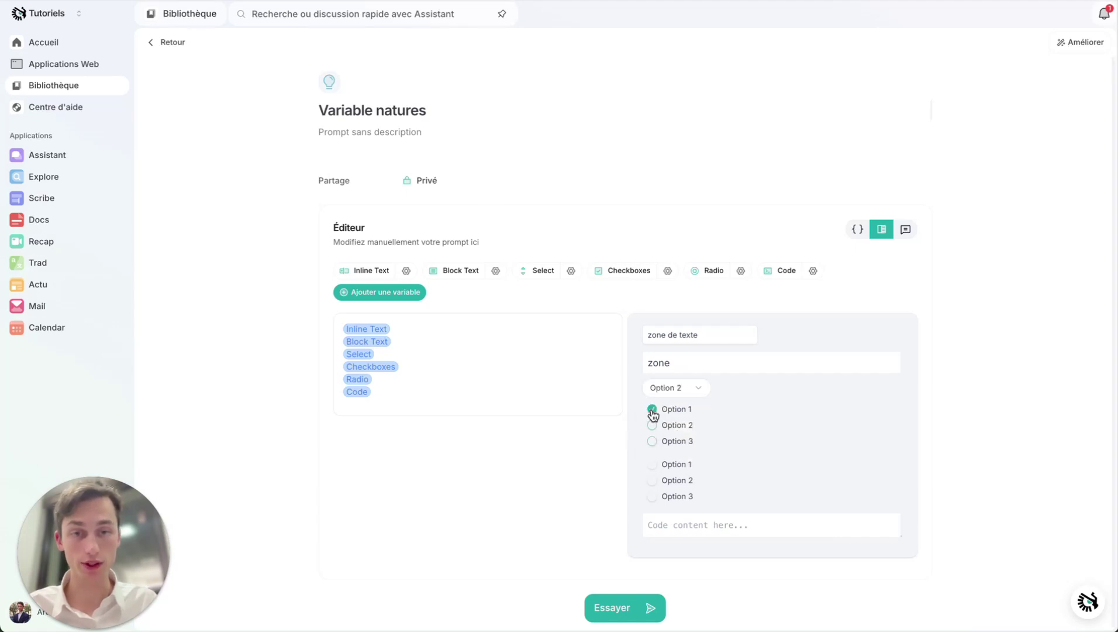
{"action": "left_click", "coordinate": [652, 425]}
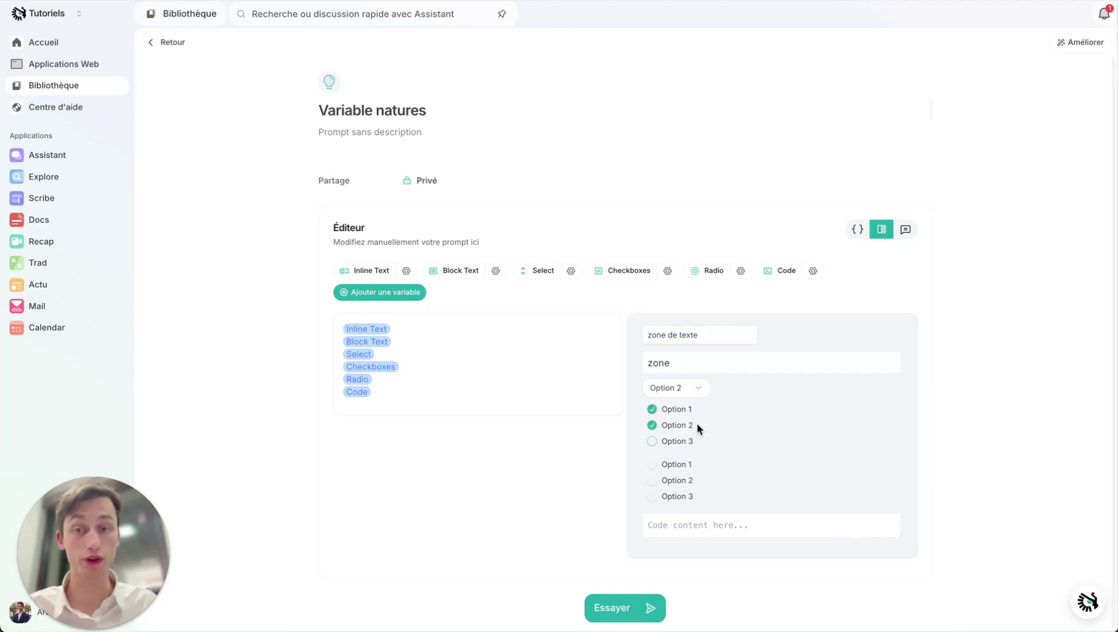
{"action": "left_click", "coordinate": [650, 465]}
{"action": "left_click", "coordinate": [651, 481]}
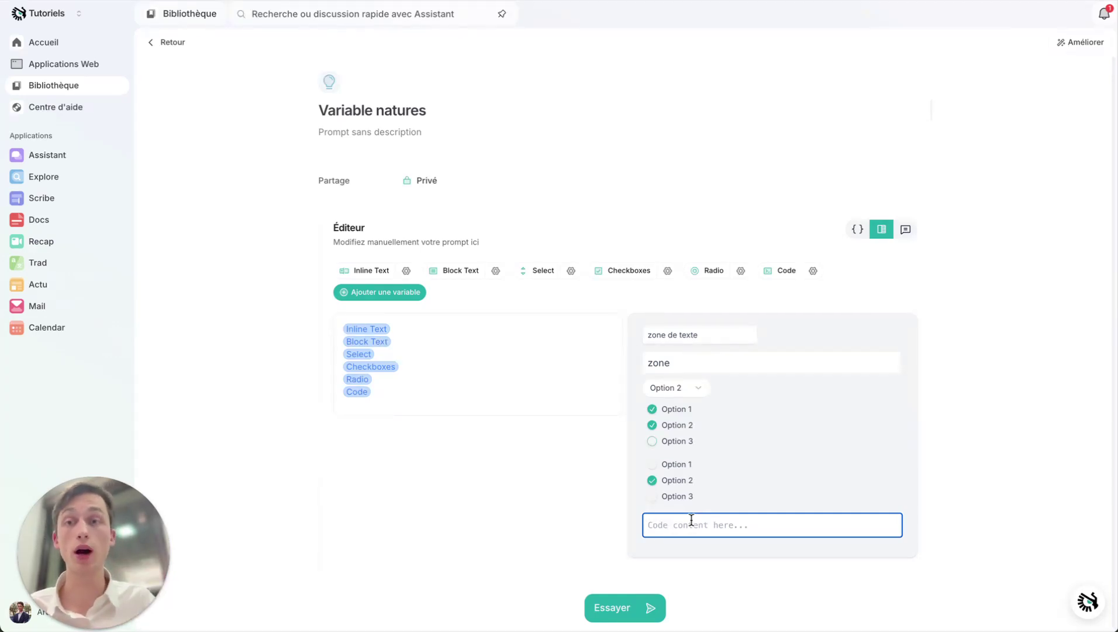
Return to the library's Docs prompts and describe a new prompt as "je veux un prompt pour extraire les informations financières de documents.".
{"action": "left_click", "coordinate": [161, 42]}
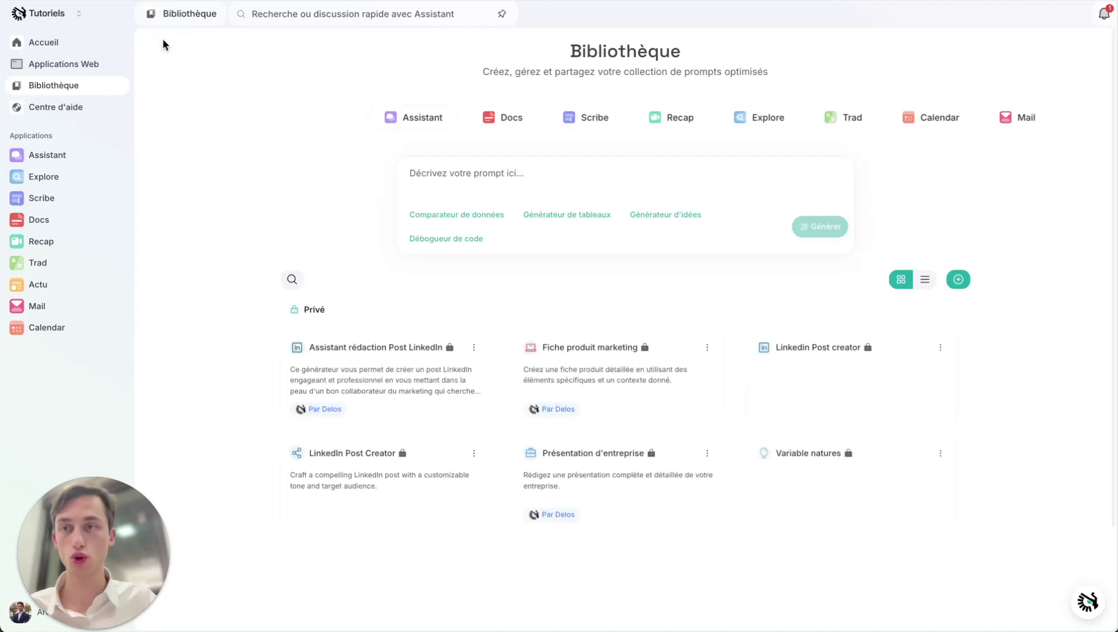
{"action": "left_click", "coordinate": [518, 122]}
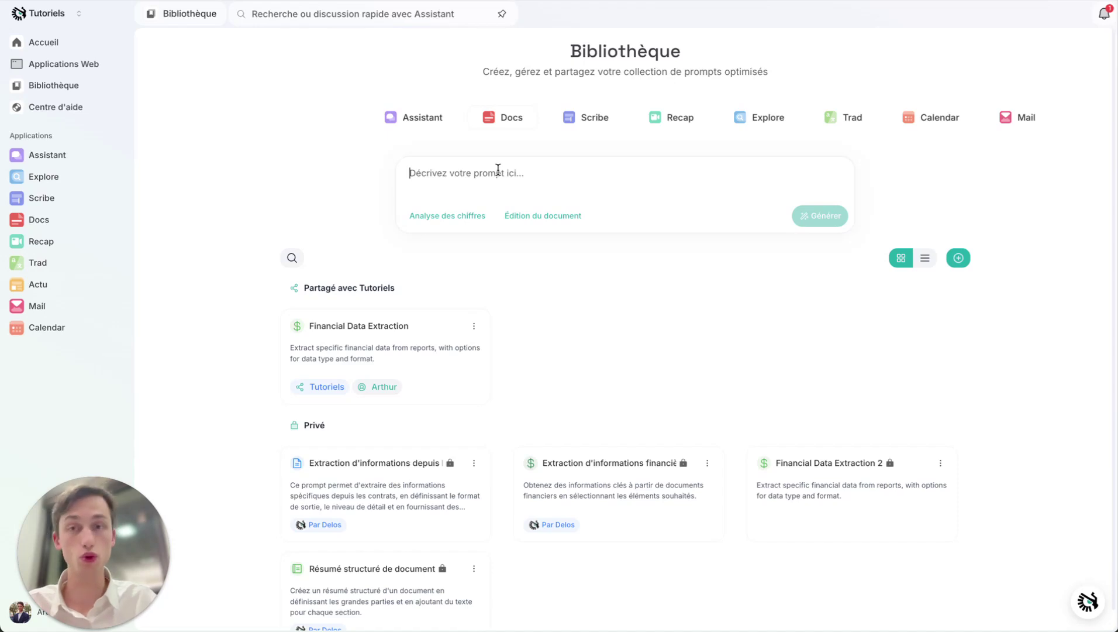
{"action": "type", "text": "je veu"}
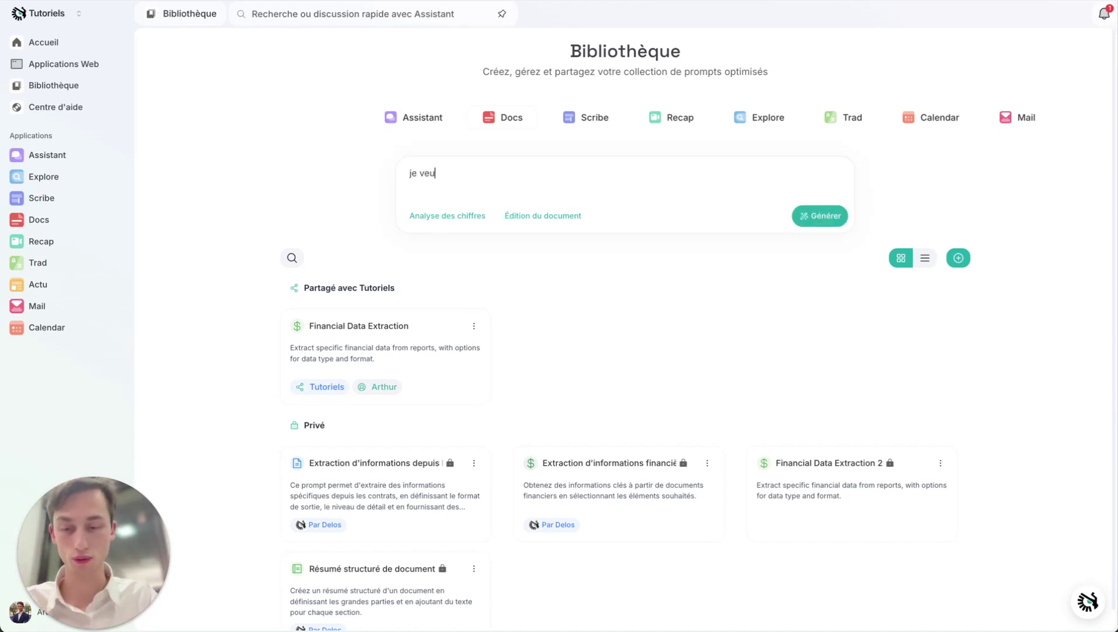
{"action": "type", "text": "x un prompt pour "}
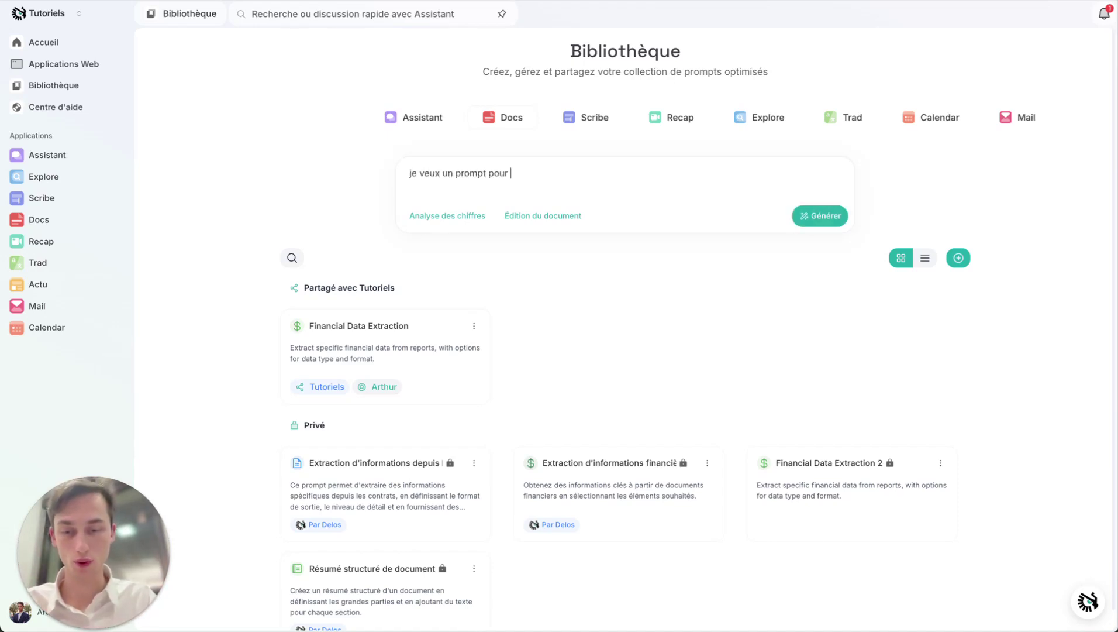
{"action": "type", "text": "extraire les infor"}
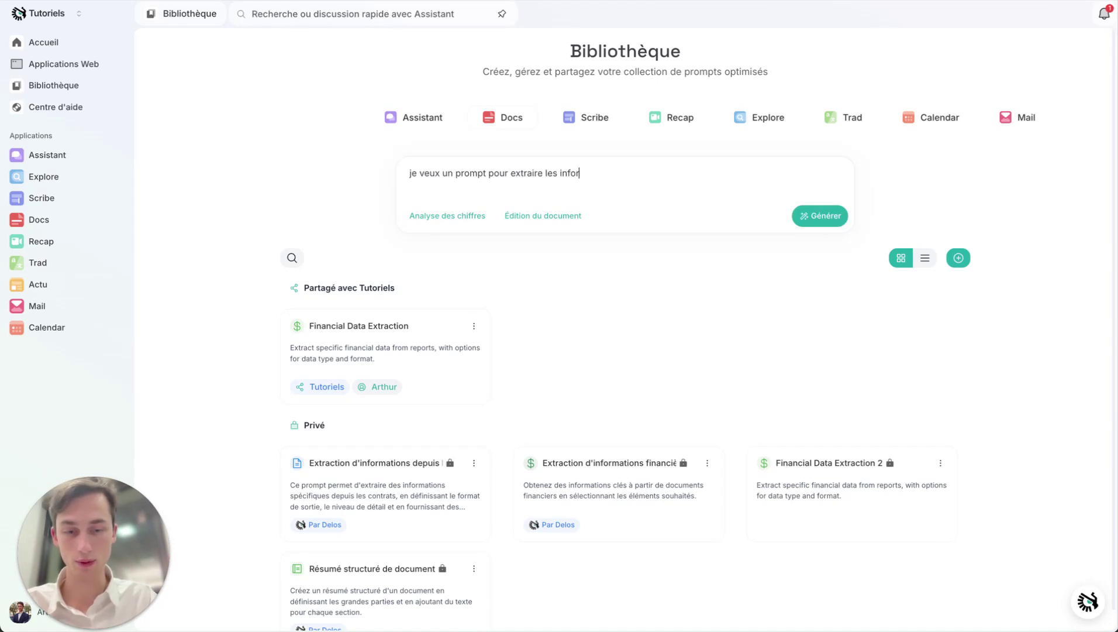
{"action": "type", "text": "mations financi"}
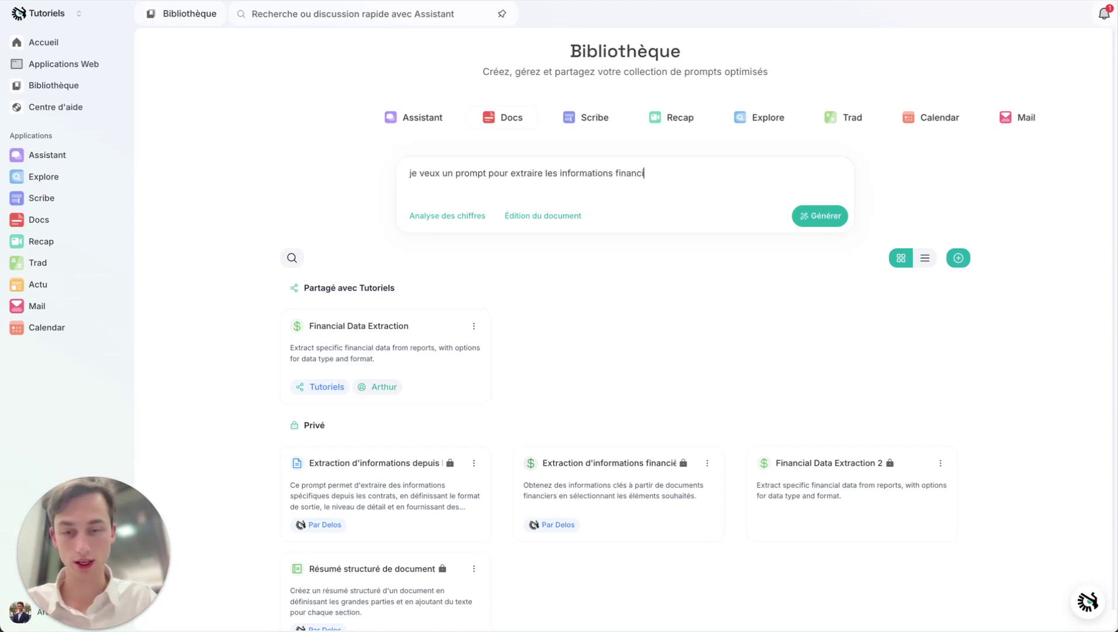
{"action": "type", "text": "ères de documents."}
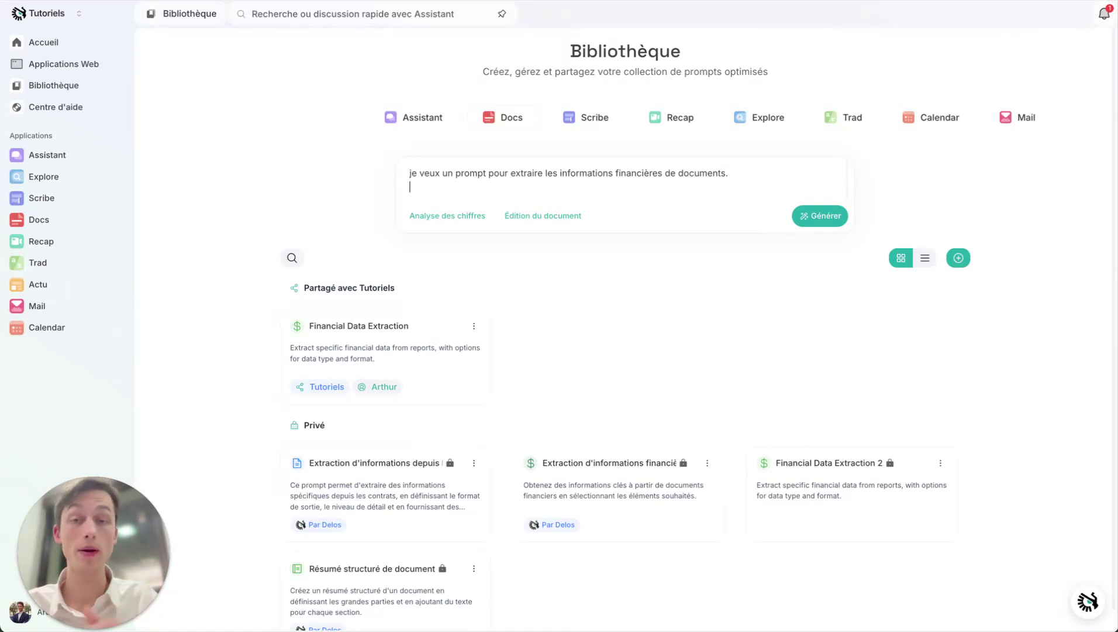
Add a second line to the description: "Je veux une variable pour définir le type d'informations que je souhaite extraire".
{"action": "key", "text": "shift+Return"}
{"action": "type", "text": "Je "}
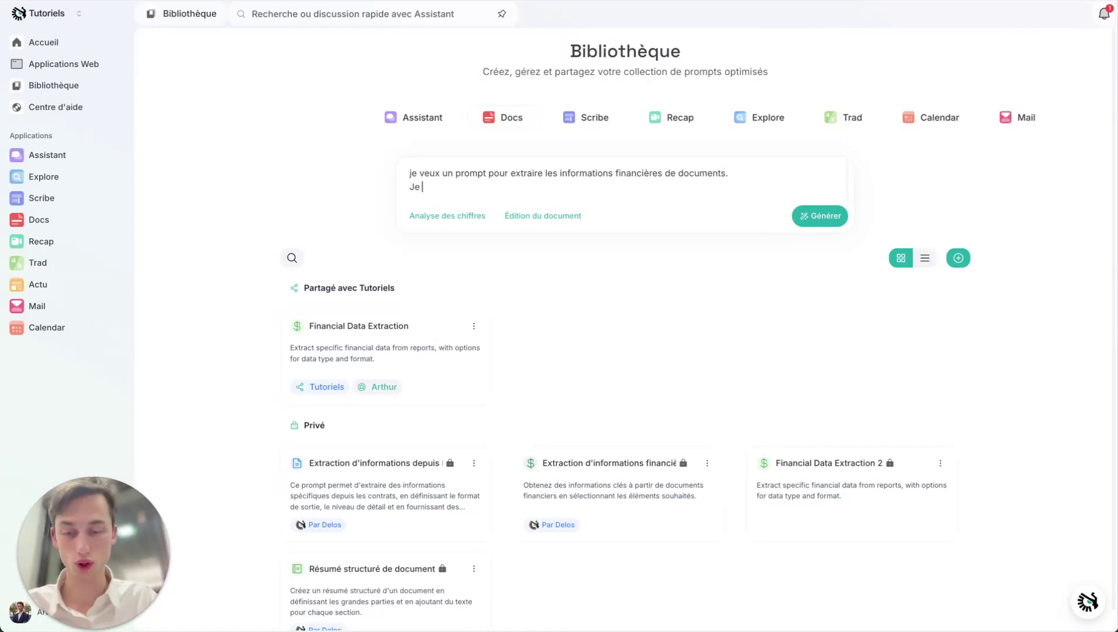
{"action": "type", "text": "veux une variabl"}
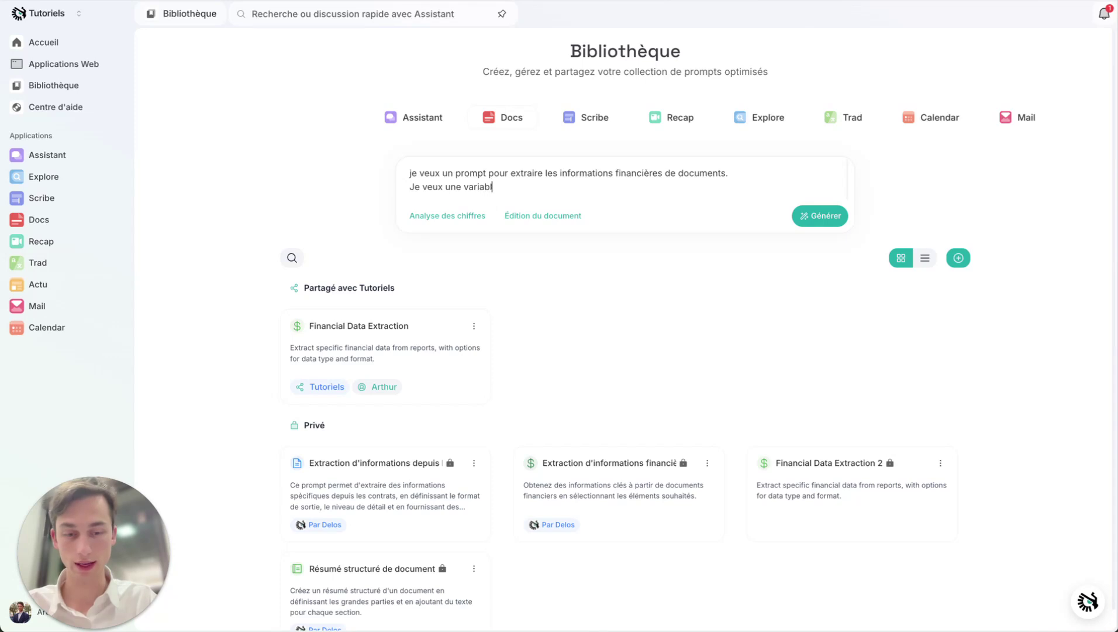
{"action": "type", "text": "e pour définir le type d'informations que je souhaite extraire"}
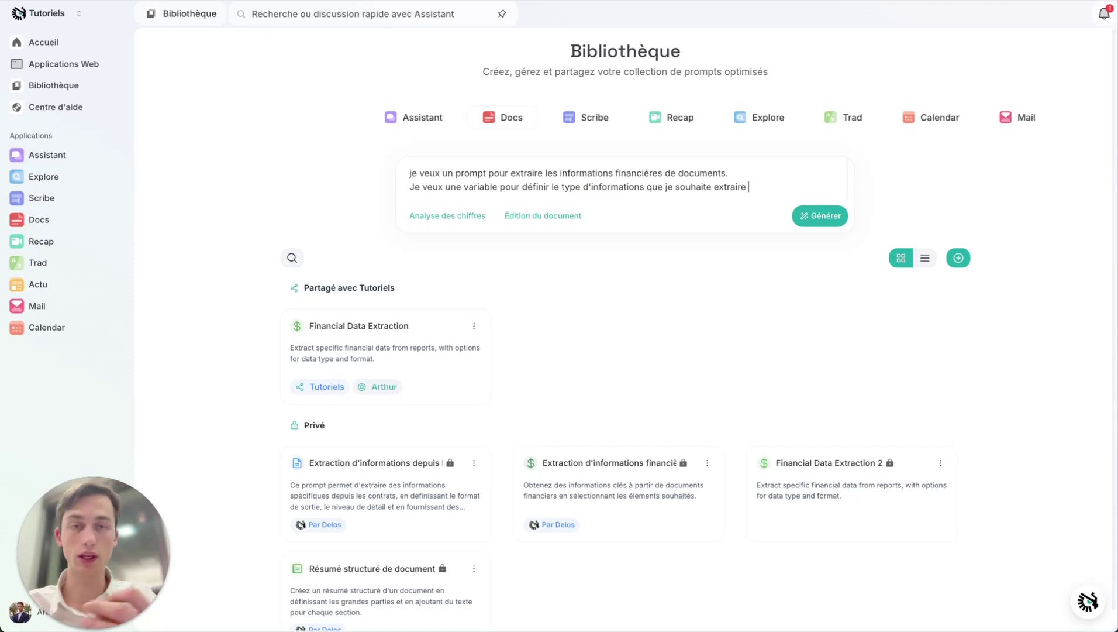
Insert "en checkboxes" after "variable" in the description's second line.
{"action": "left_click", "coordinate": [500, 187]}
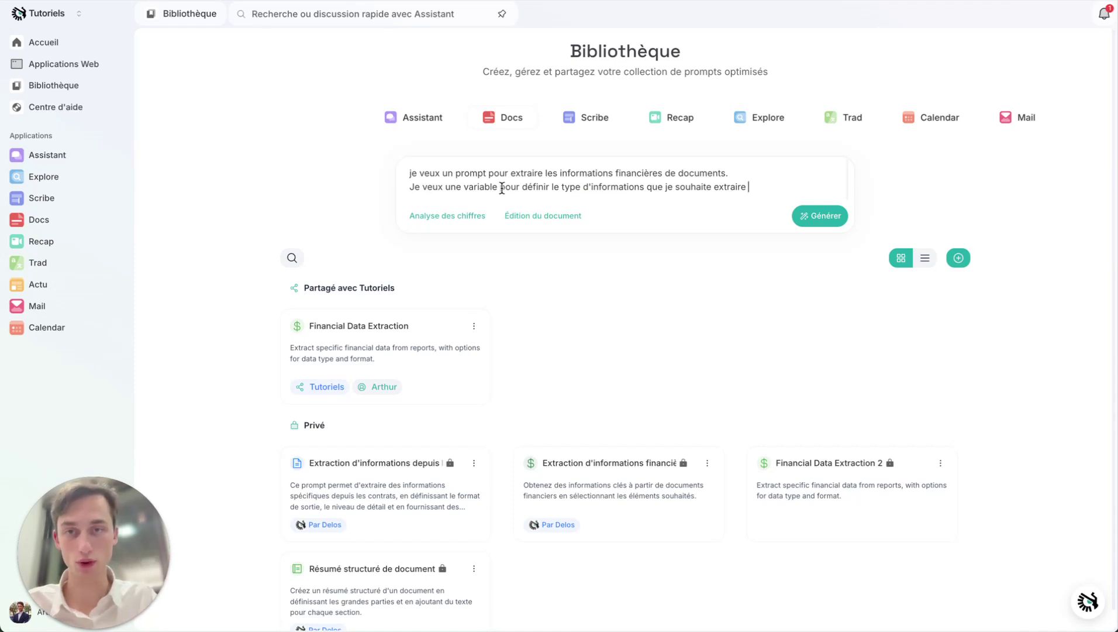
{"action": "type", "text": "en che"}
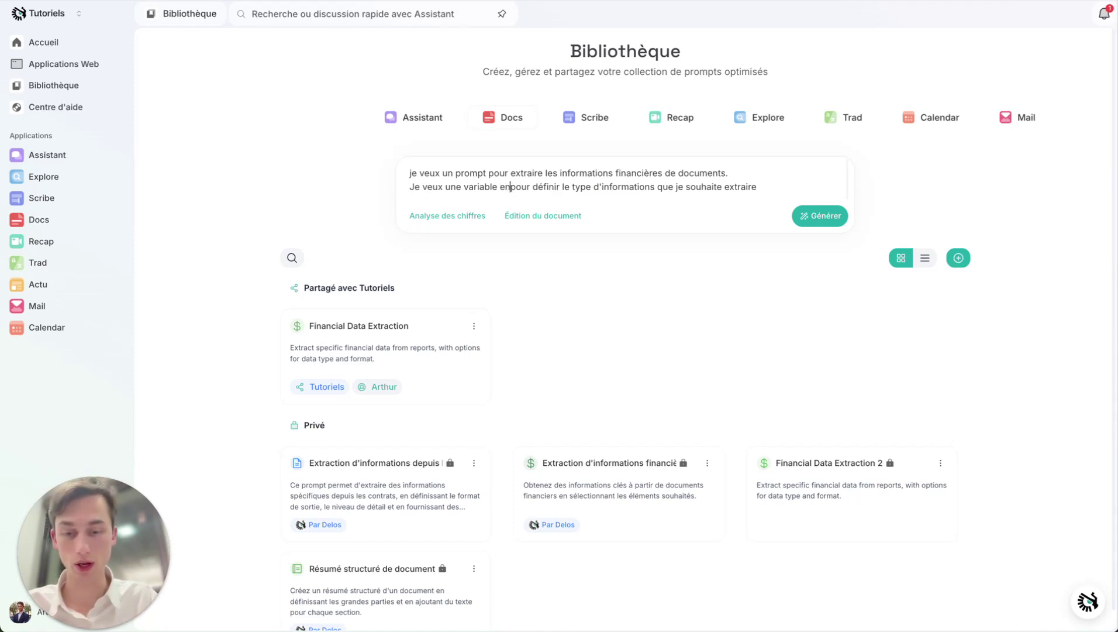
{"action": "type", "text": "ckboxes"}
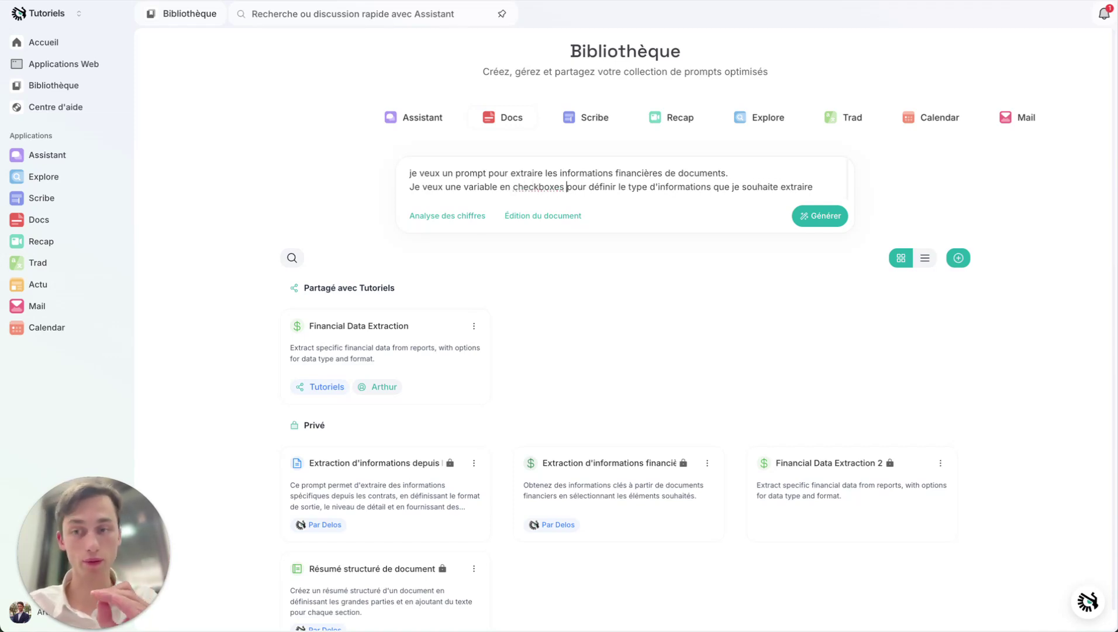
Extend the description's second line with "et je veux une variable pour définir si oui ou non je veux la réponse au format tableau".
{"action": "left_click", "coordinate": [831, 193]}
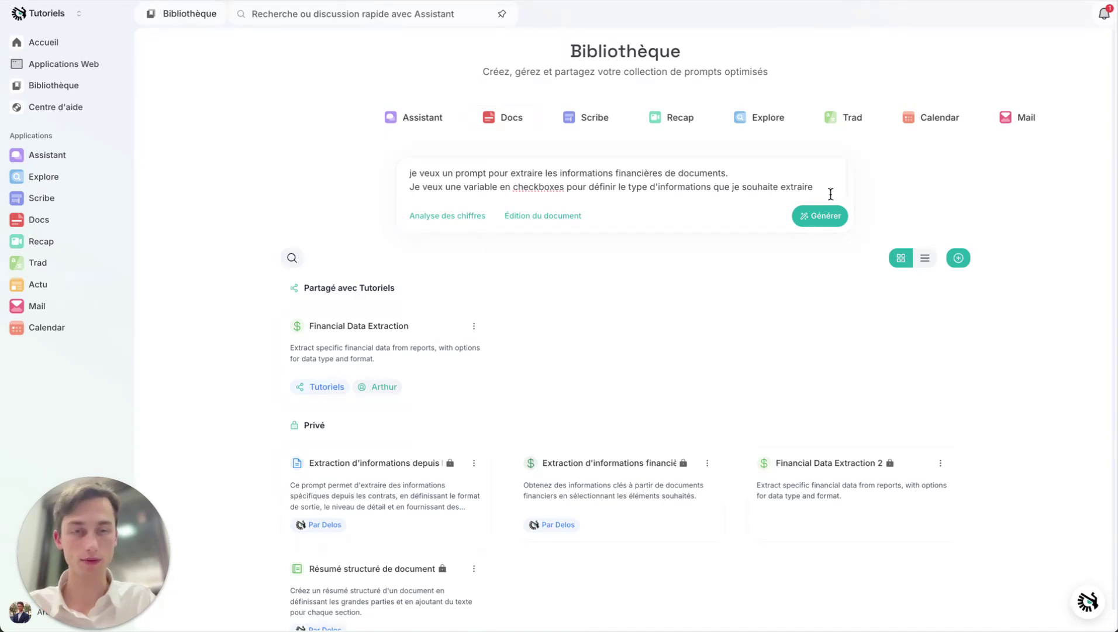
{"action": "type", "text": "et je veux u"}
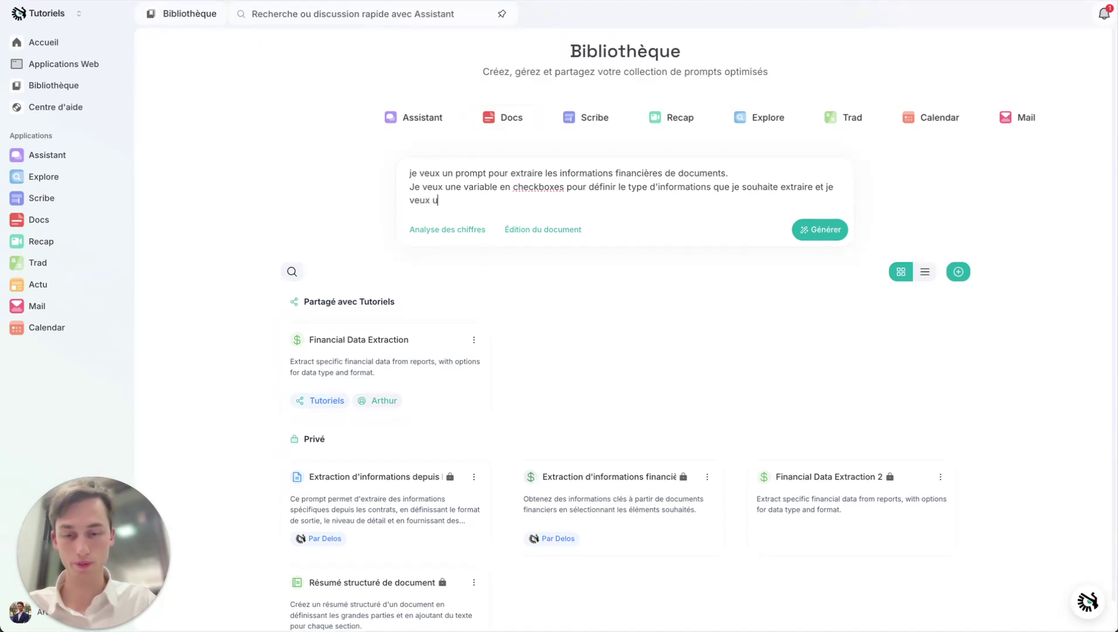
{"action": "type", "text": "ne variable pour d"}
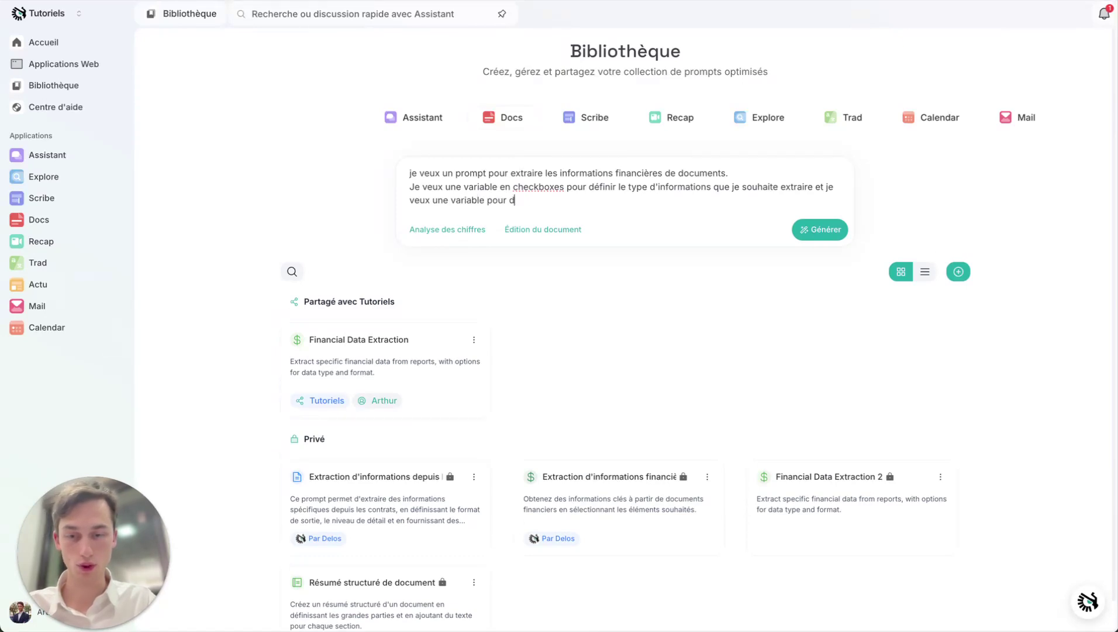
{"action": "type", "text": "éfinir si oui o"}
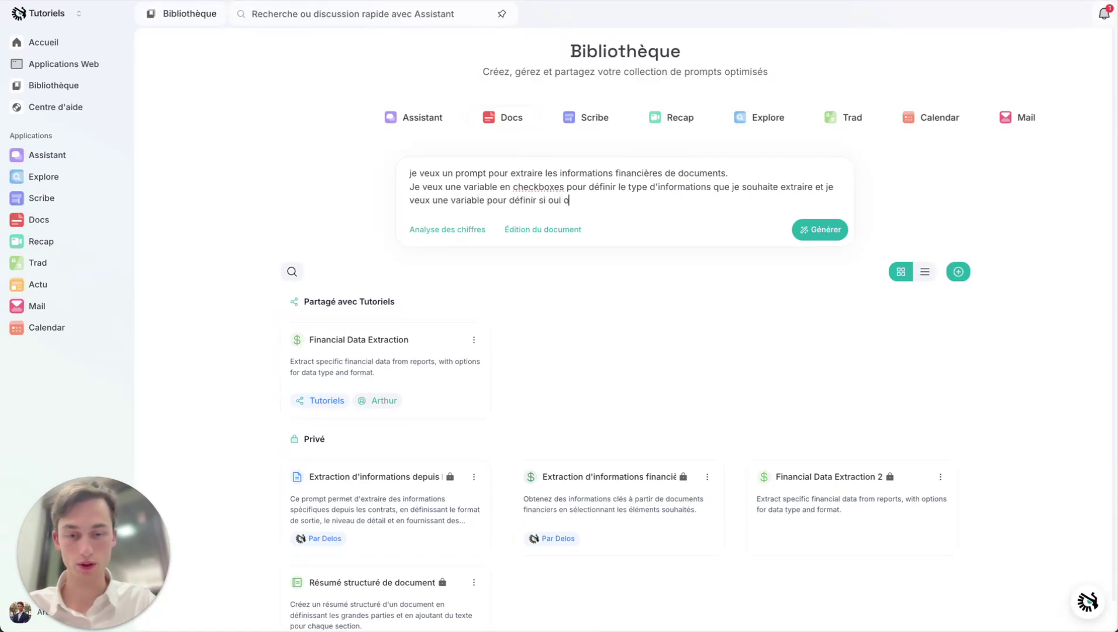
{"action": "type", "text": "u non je veux "}
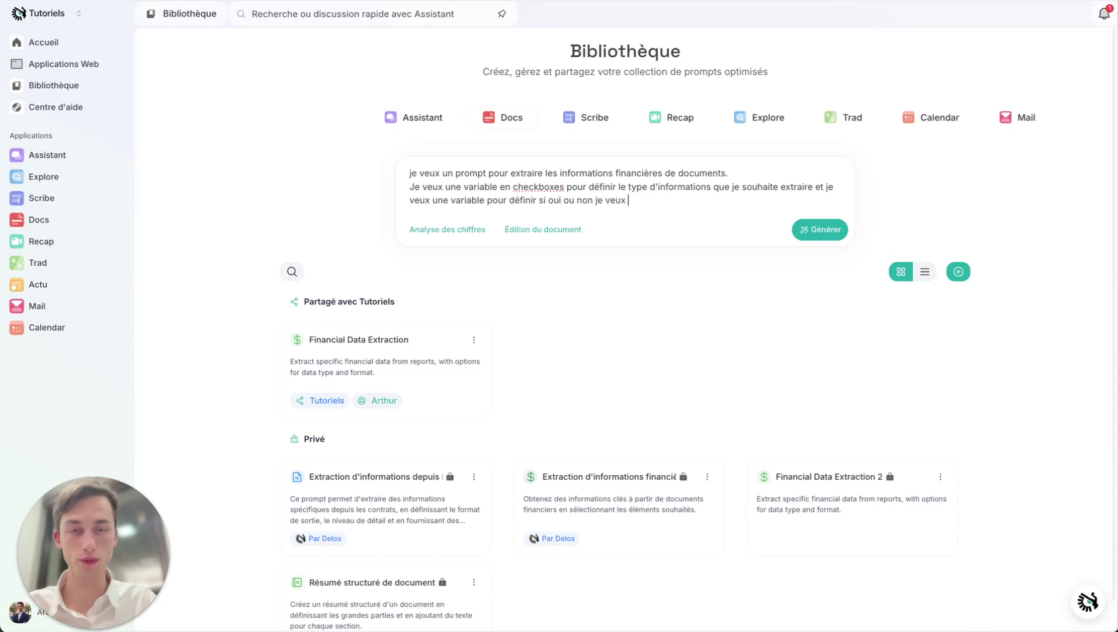
{"action": "type", "text": "la réponse la"}
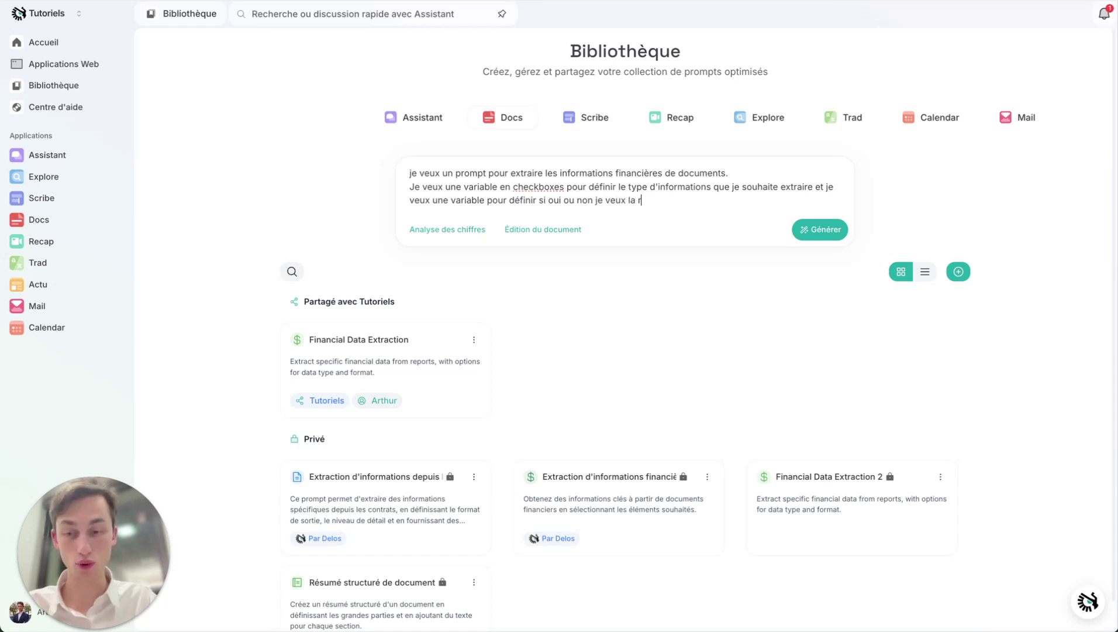
{"action": "key", "text": "BackSpace"}
{"action": "key", "text": "BackSpace"}
{"action": "type", "text": "au"}
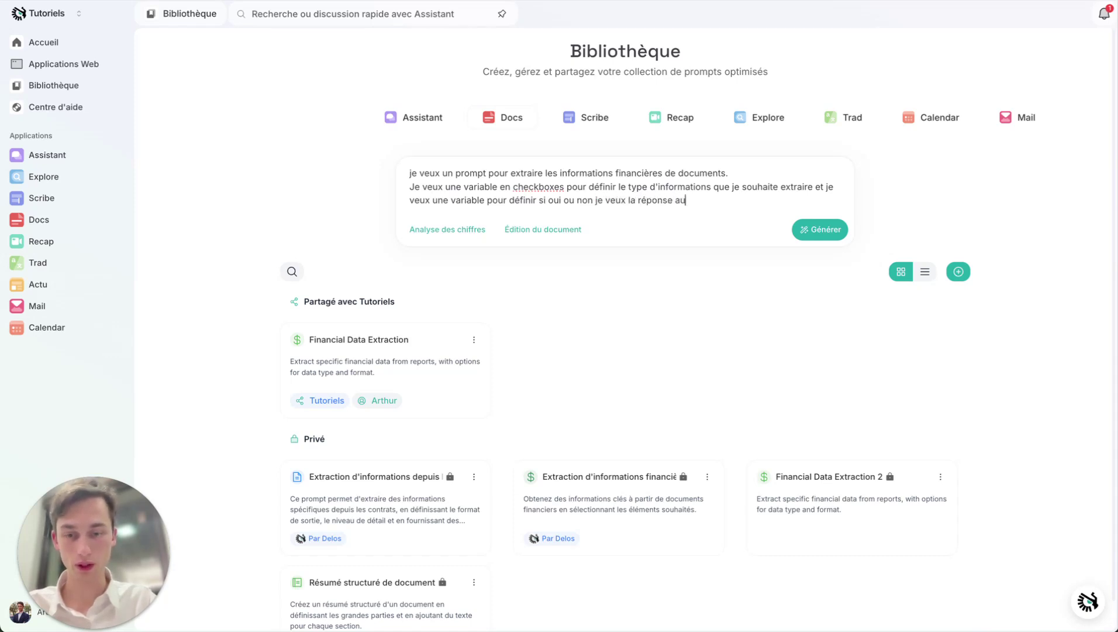
{"action": "type", "text": " format tableau"}
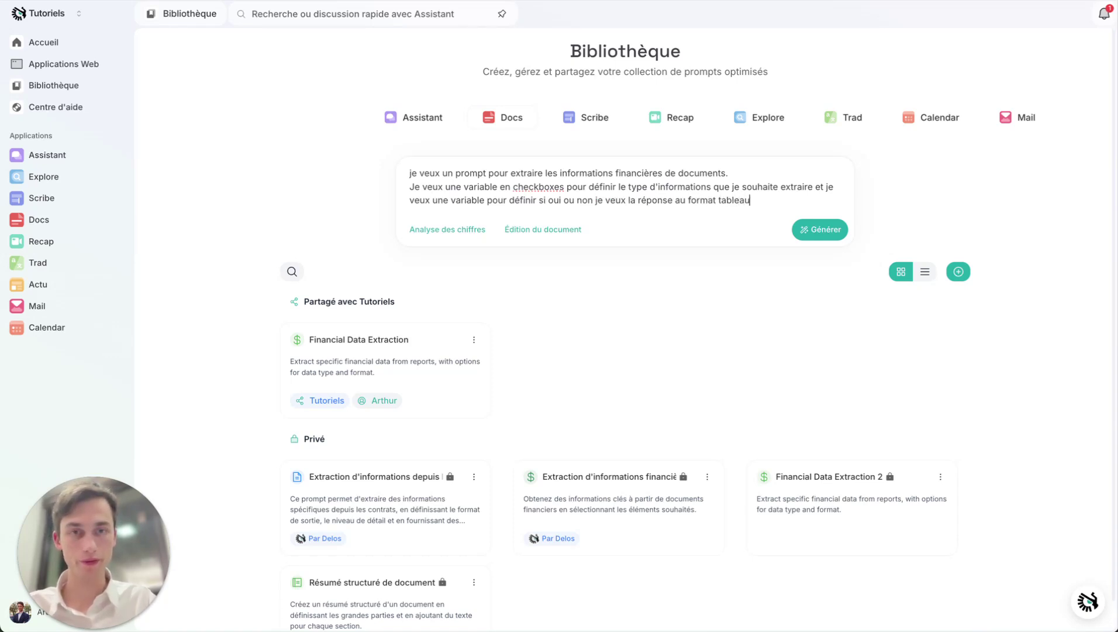
Insert "en radio" after "variable" in the description's last line and generate the prompt.
{"action": "left_click", "coordinate": [488, 202]}
{"action": "type", "text": "en radio"}
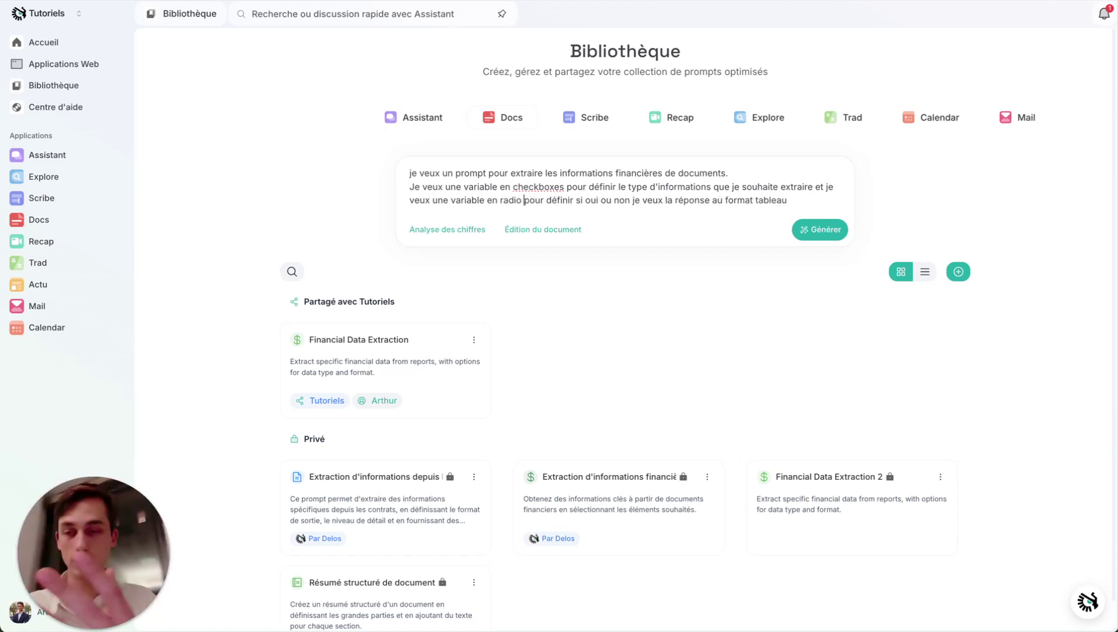
{"action": "left_click", "coordinate": [821, 230]}
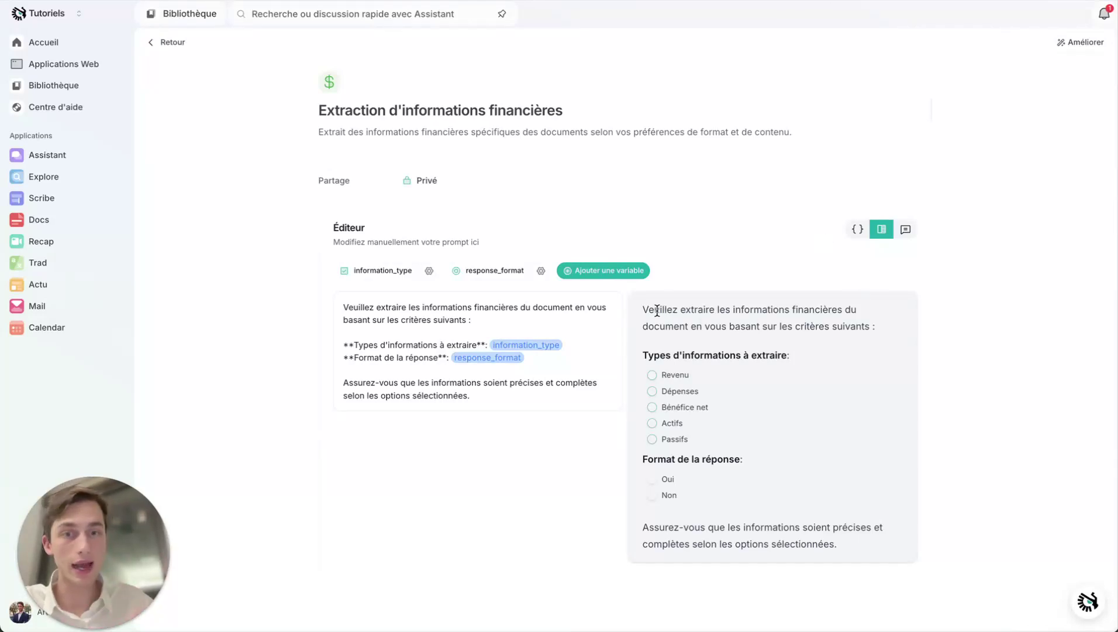
In the generated prompt's preview, select Revenu and Dépenses as information types and Oui for the response format.
{"action": "left_click", "coordinate": [651, 375]}
{"action": "left_click", "coordinate": [652, 391]}
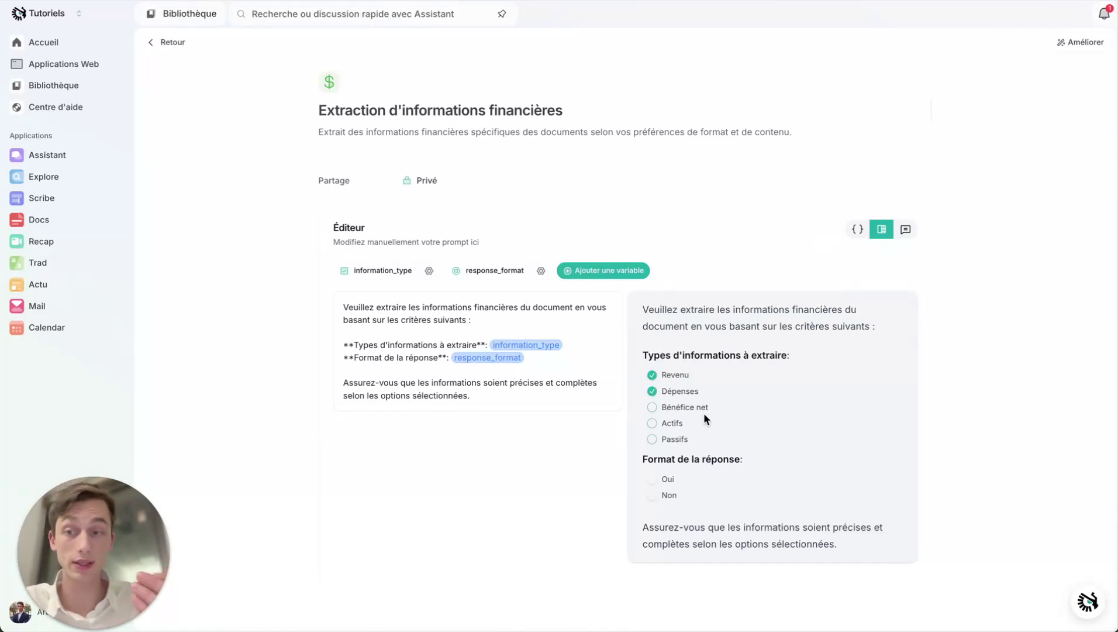
{"action": "left_click", "coordinate": [652, 479]}
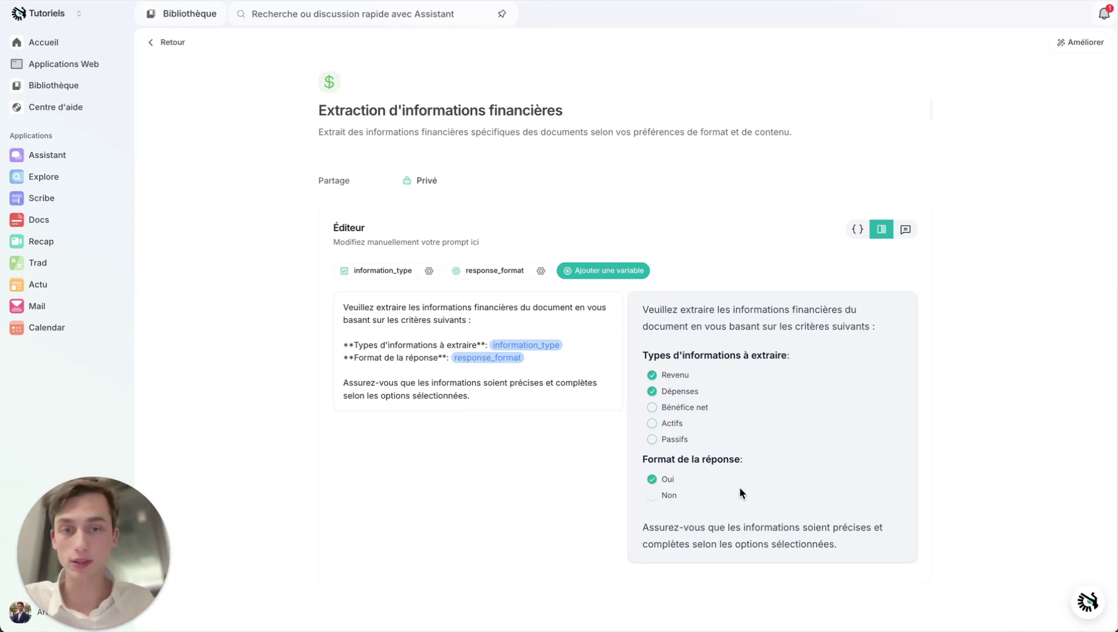
Improve the prompt with "ajoute 3 options dans la variable informations type et ajoute une variable en inline text pour toute instructions compélmentaire".
{"action": "left_click", "coordinate": [1081, 42]}
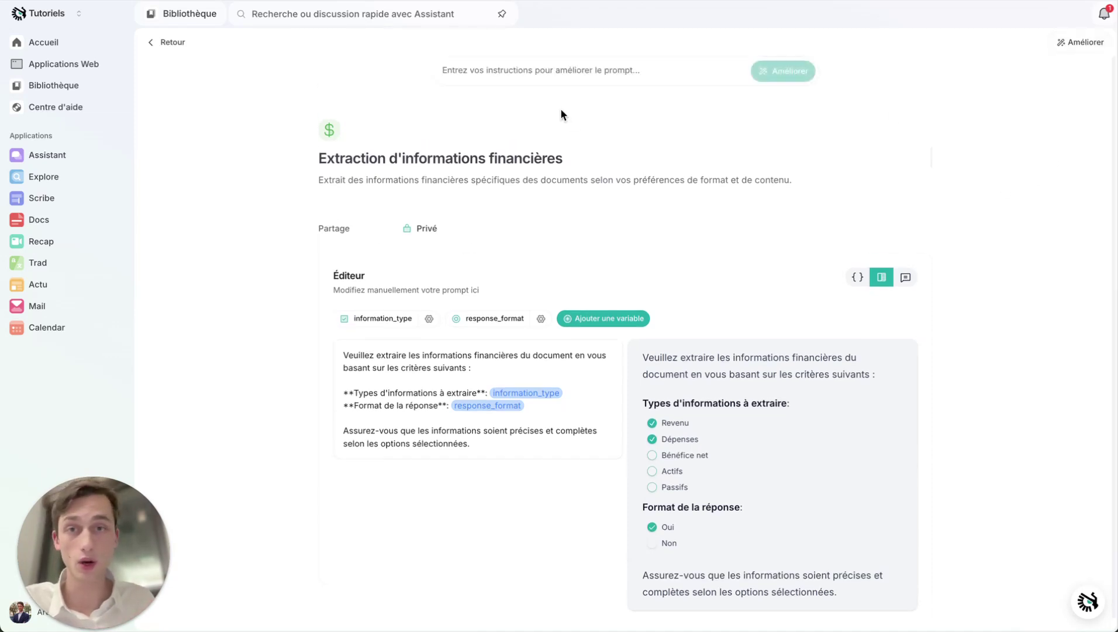
{"action": "left_click", "coordinate": [551, 79]}
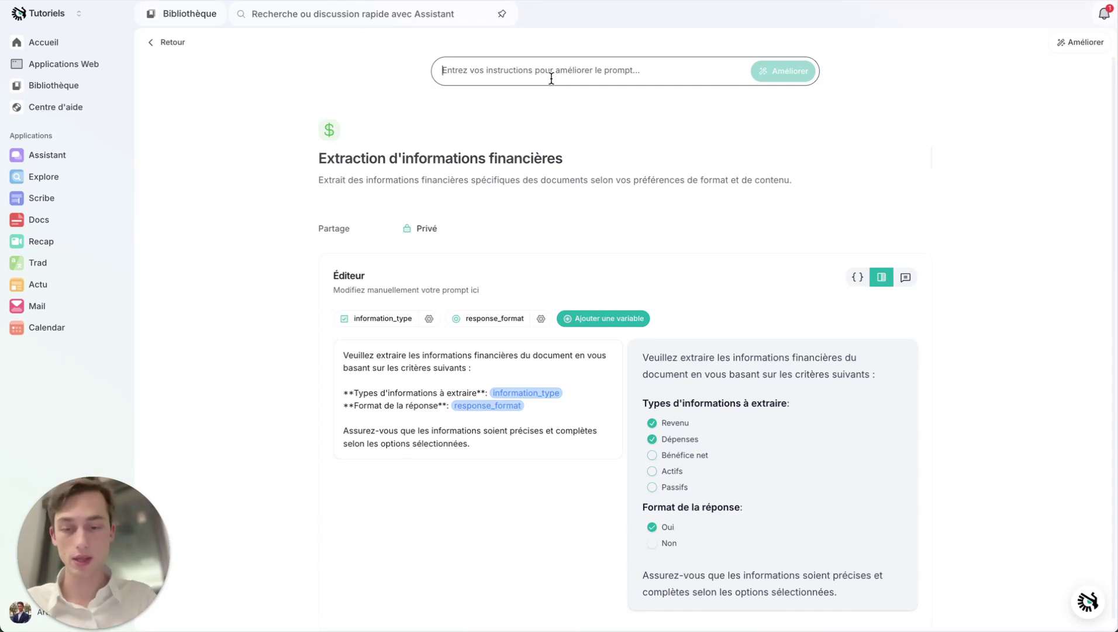
{"action": "type", "text": "ajoute 3 options dans la variable informations type et ajoute une variable en inline te"}
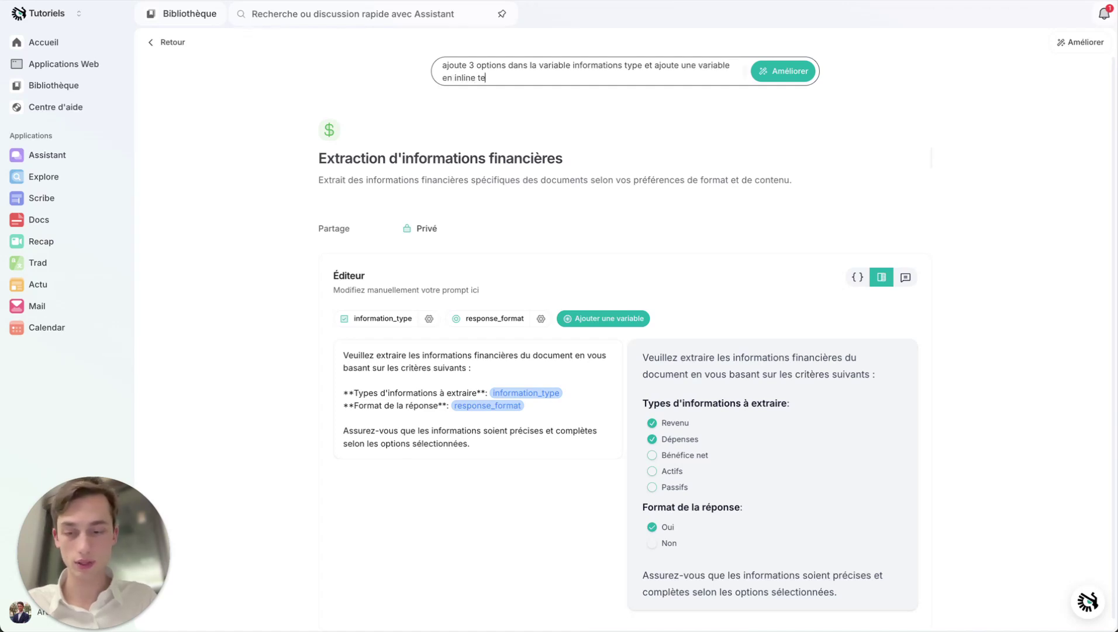
{"action": "type", "text": "xt pour toute informations"}
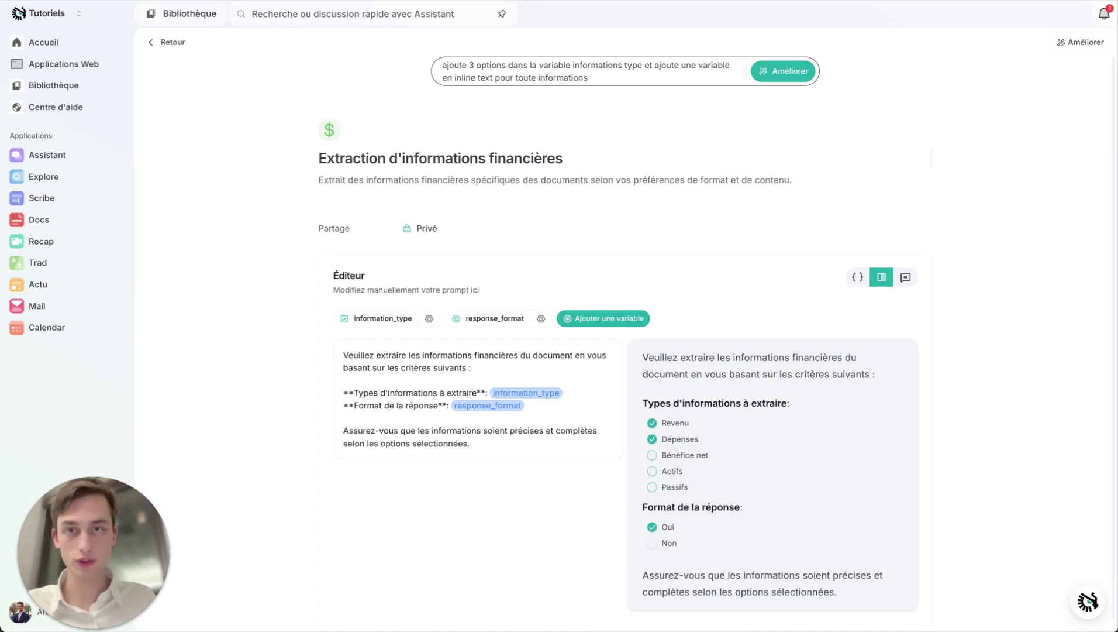
{"action": "key", "text": "alt+BackSpace"}
{"action": "type", "text": "instructions compélmentaire"}
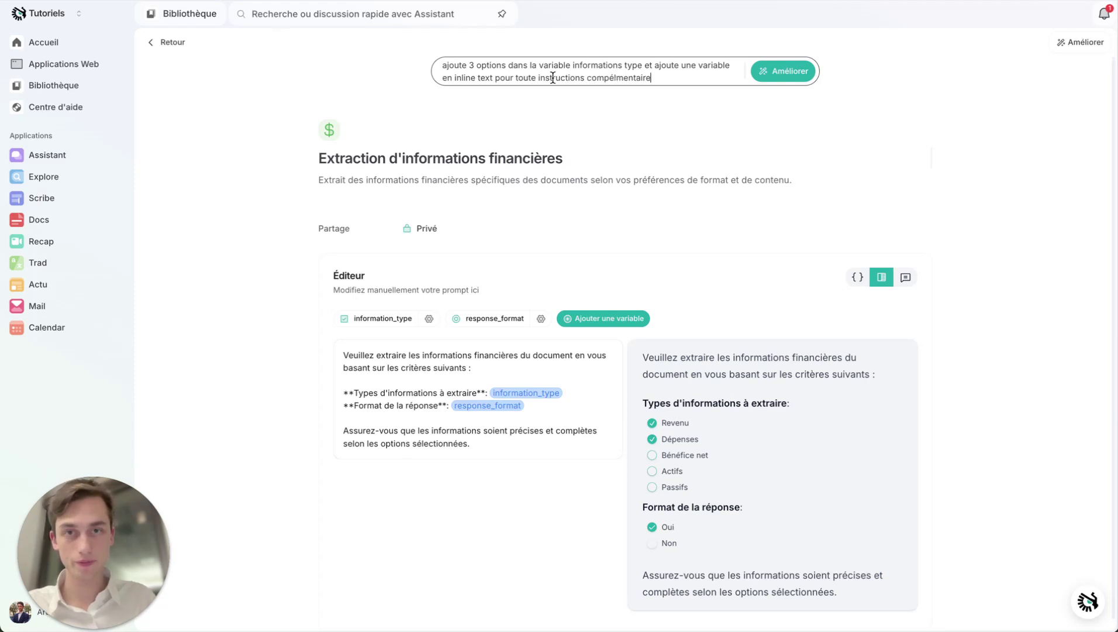
{"action": "left_click", "coordinate": [794, 62]}
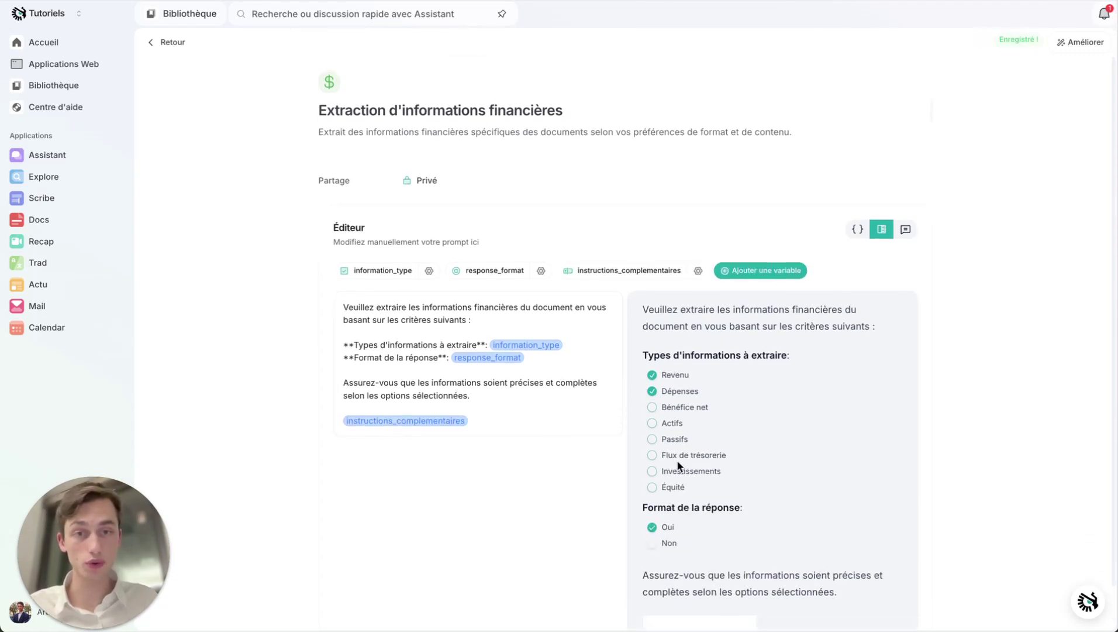
Examine the added information types and the additional-instructions text field in the prompt preview.
{"action": "scroll", "coordinate": [795, 540], "scroll_direction": "down", "scroll_amount": 2}
{"action": "left_click", "coordinate": [701, 581]}
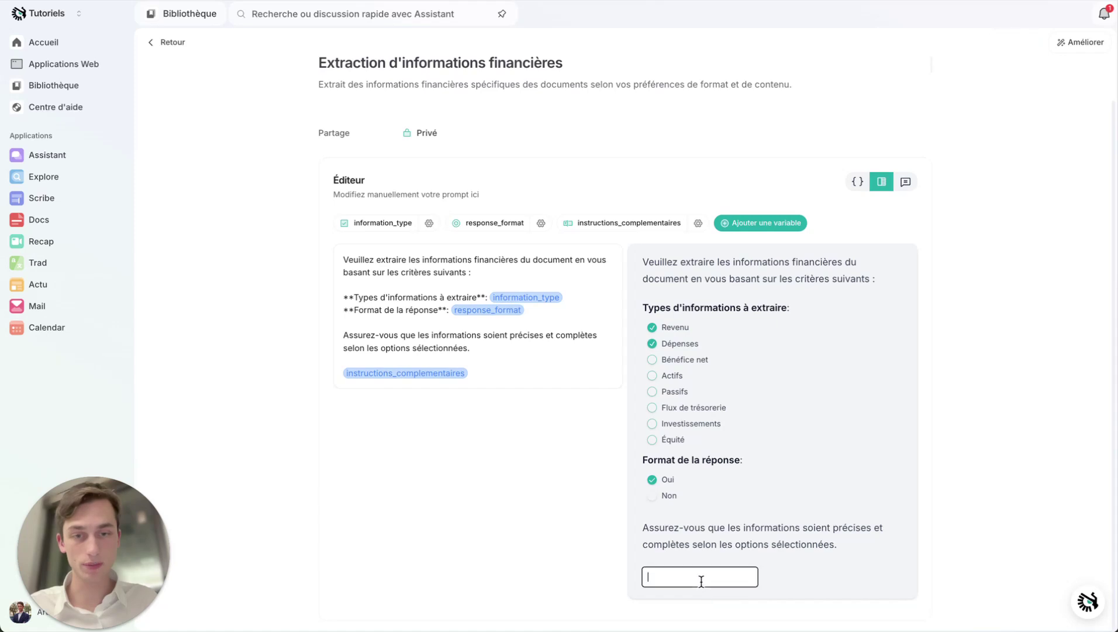
{"action": "left_click_drag", "start_coordinate": [643, 528], "coordinate": [854, 546]}
{"action": "left_click", "coordinate": [854, 547]}
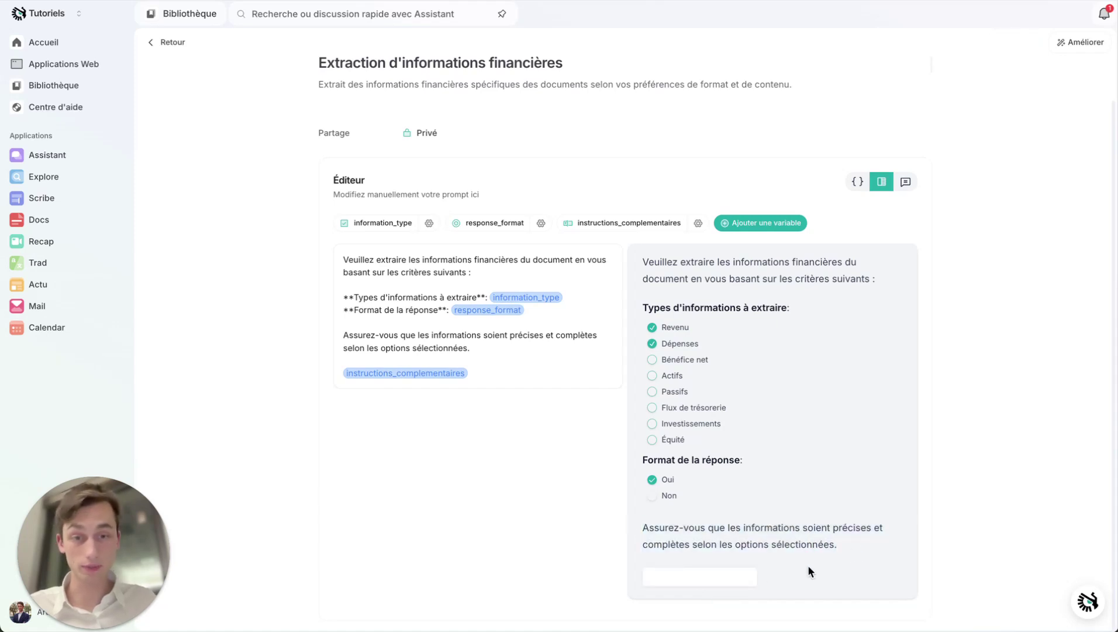
{"action": "left_click", "coordinate": [729, 579]}
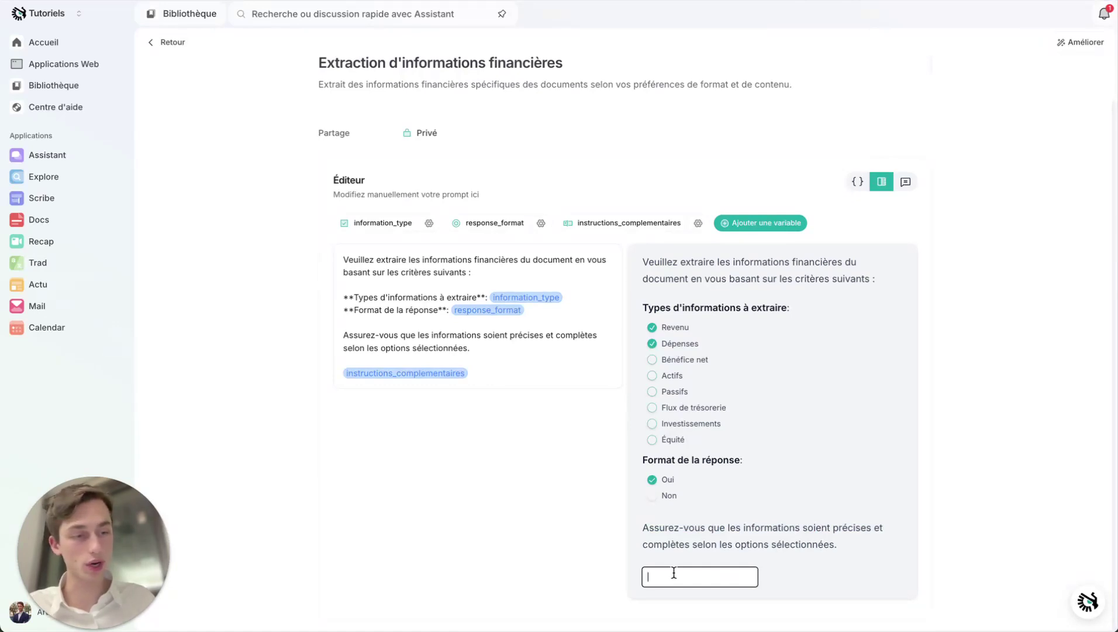
{"action": "scroll", "coordinate": [515, 272], "scroll_direction": "up", "scroll_amount": 2}
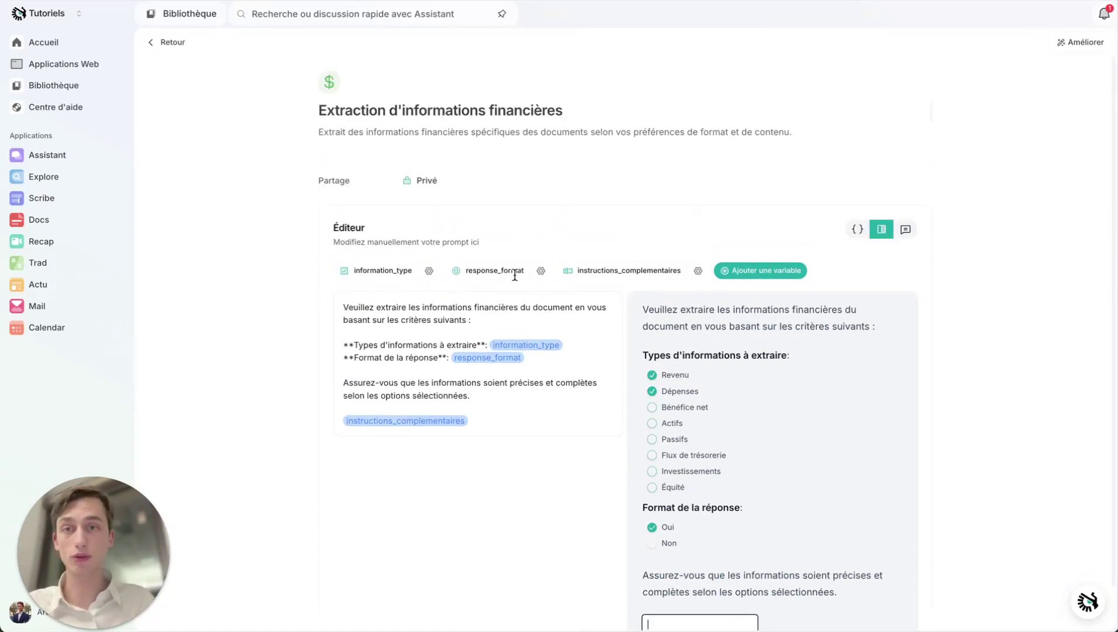
Go to Docs and start a new conversation with all documents of the Company Reports collection.
{"action": "left_click", "coordinate": [106, 226]}
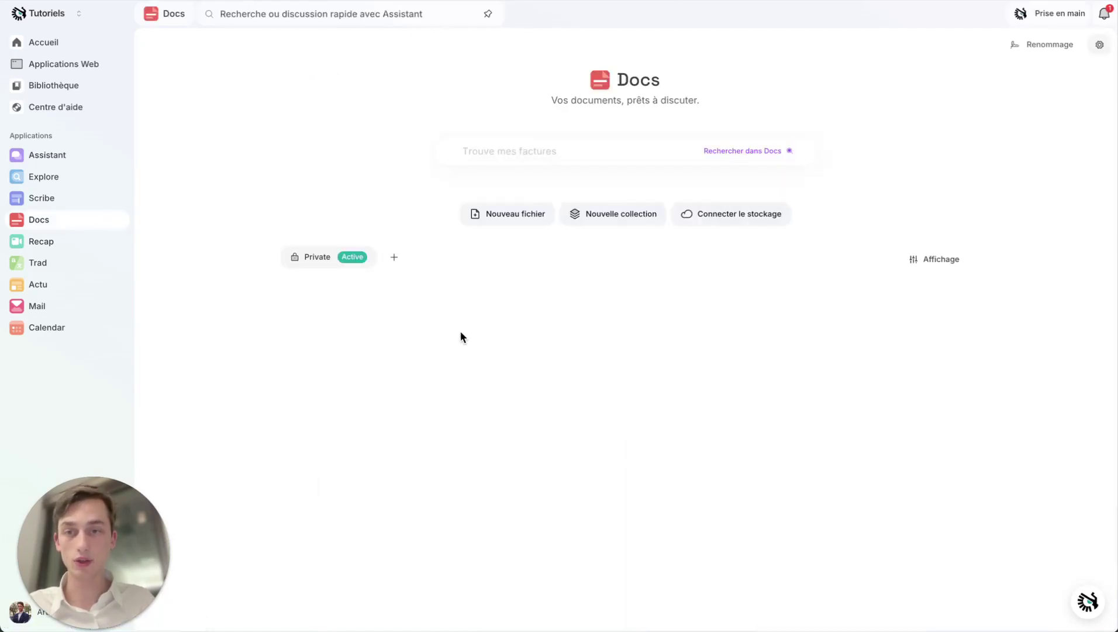
{"action": "left_click", "coordinate": [511, 314]}
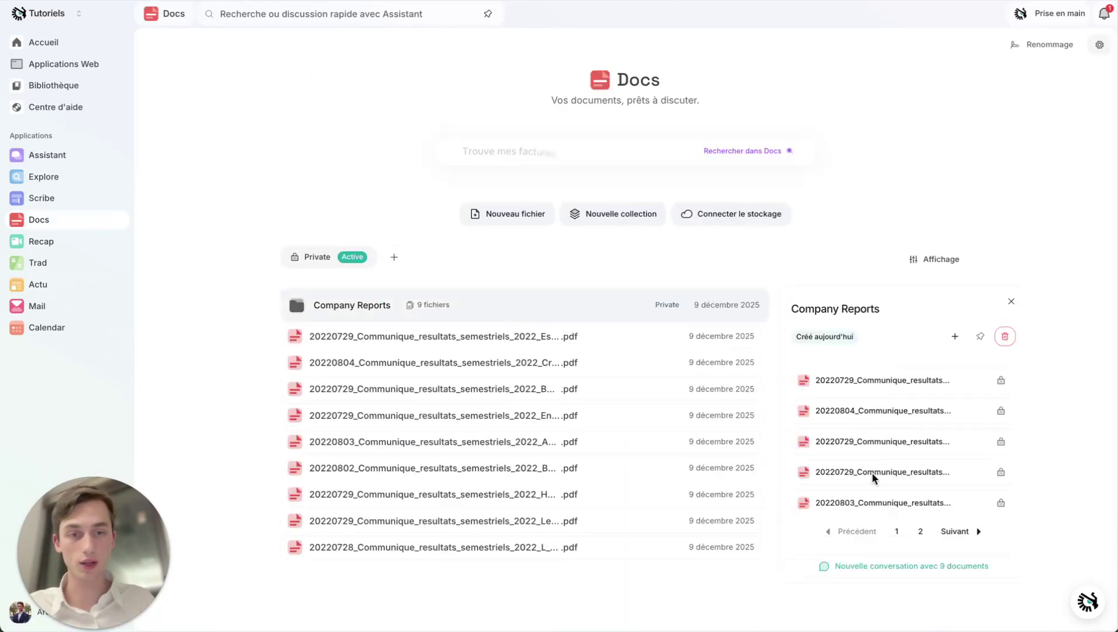
{"action": "left_click", "coordinate": [895, 577]}
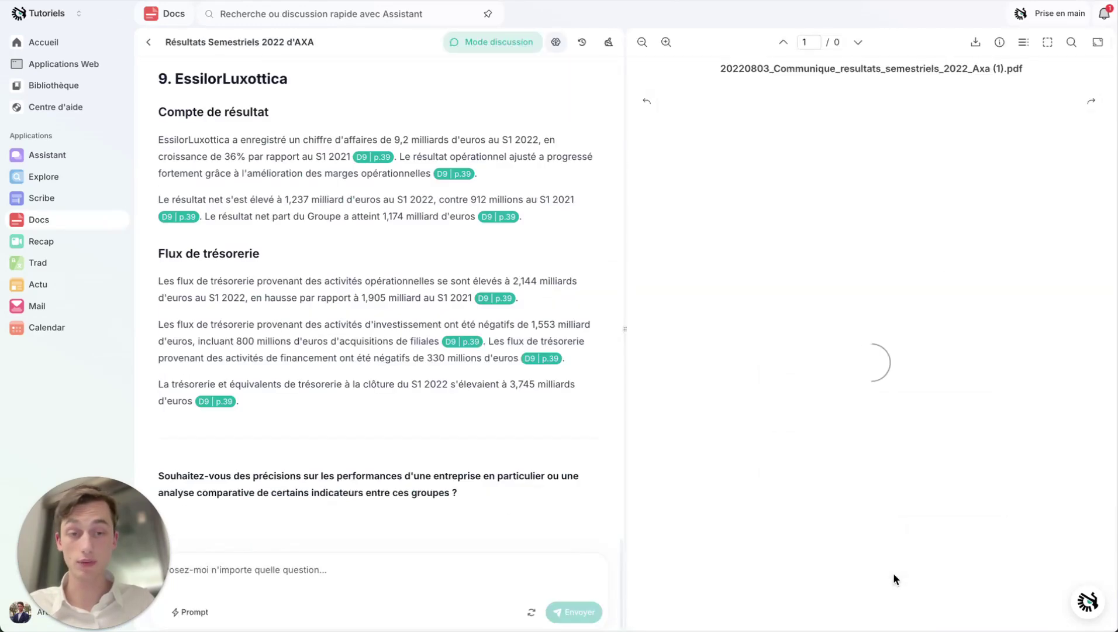
Load the new "Extraction d'informations financières" prompt into the conversation and enter "si je veux entrer" in its additional-instructions field.
{"action": "left_click", "coordinate": [191, 612]}
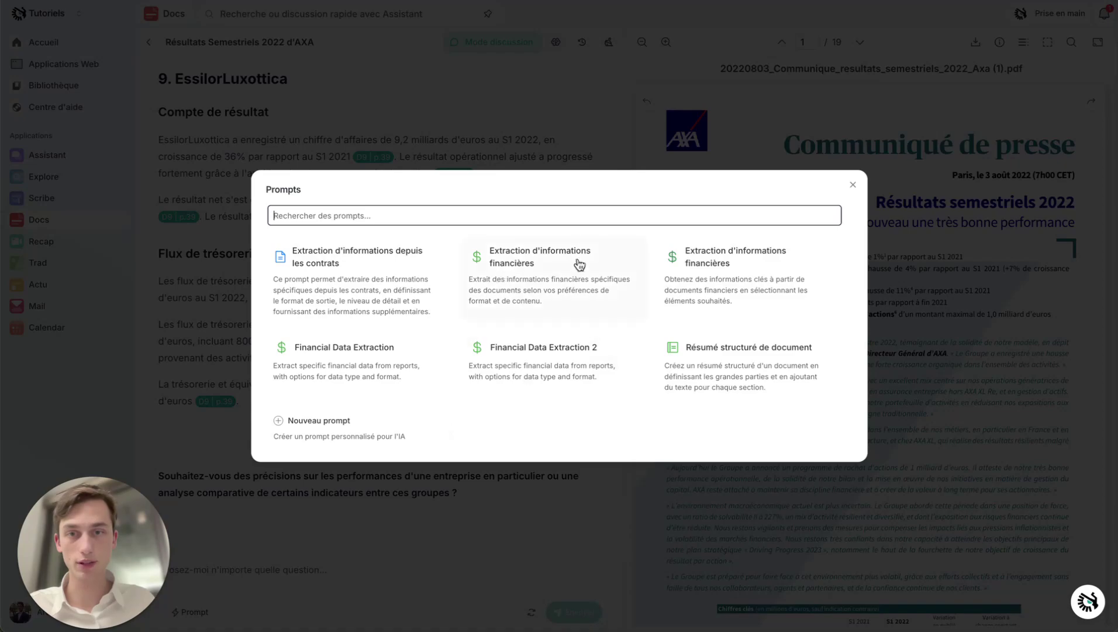
{"action": "left_click", "coordinate": [533, 263]}
{"action": "scroll", "coordinate": [360, 431], "scroll_direction": "down", "scroll_amount": 1}
{"action": "scroll", "coordinate": [207, 392], "scroll_direction": "up", "scroll_amount": 1}
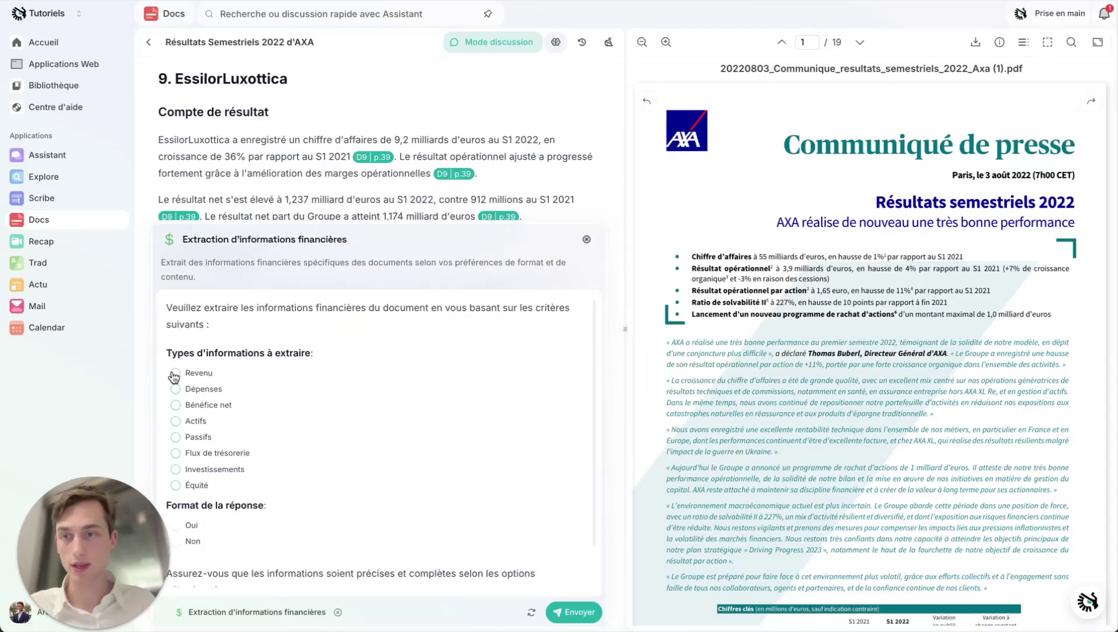
{"action": "scroll", "coordinate": [305, 430], "scroll_direction": "down", "scroll_amount": 1}
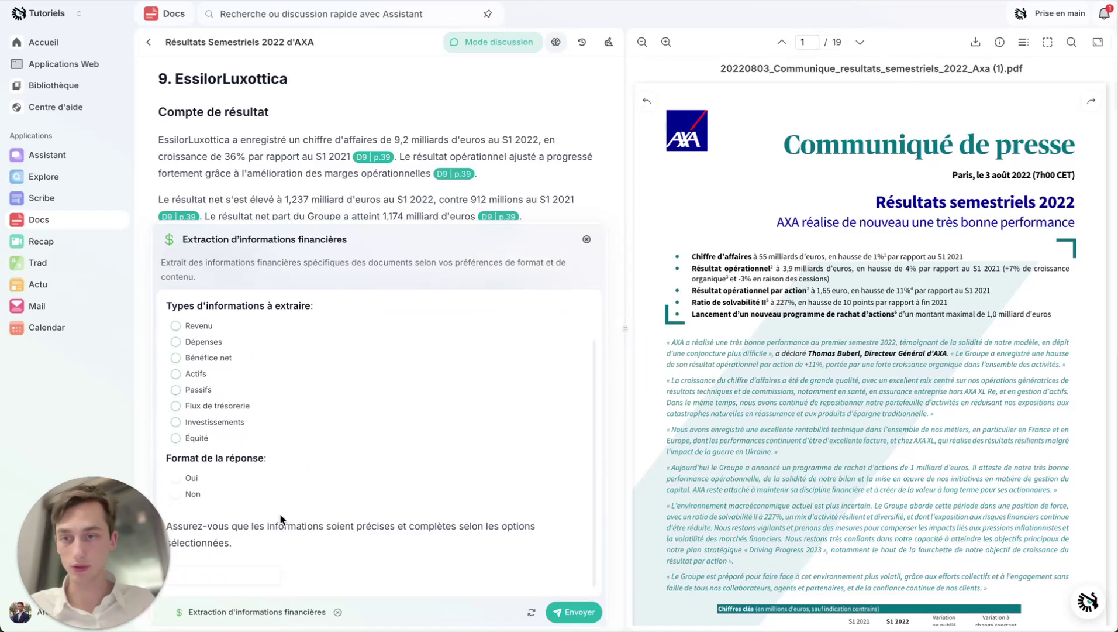
{"action": "left_click", "coordinate": [250, 575]}
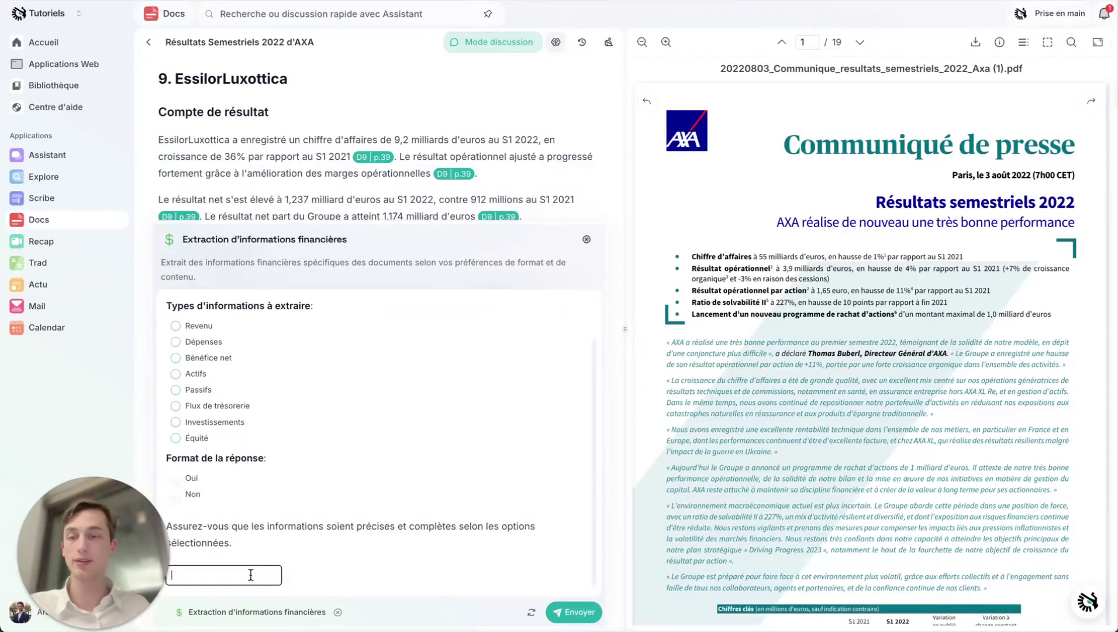
{"action": "type", "text": "si je veux entrer"}
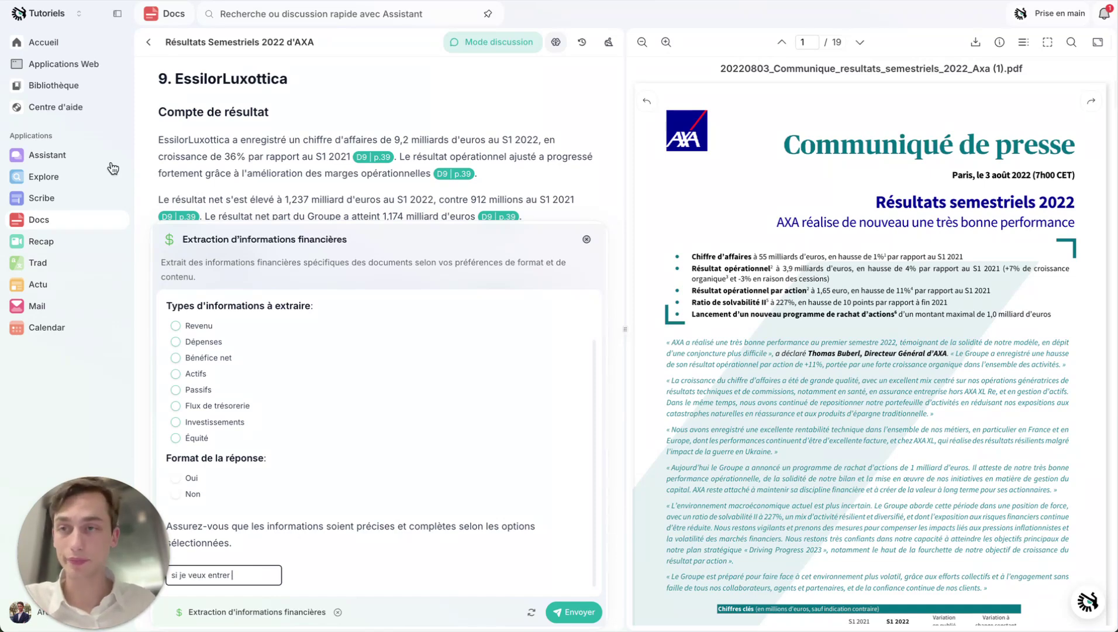
Return to the library's Docs prompts and share the new private "Extraction d'informations financières" prompt with Tutoriels.
{"action": "left_click", "coordinate": [103, 90]}
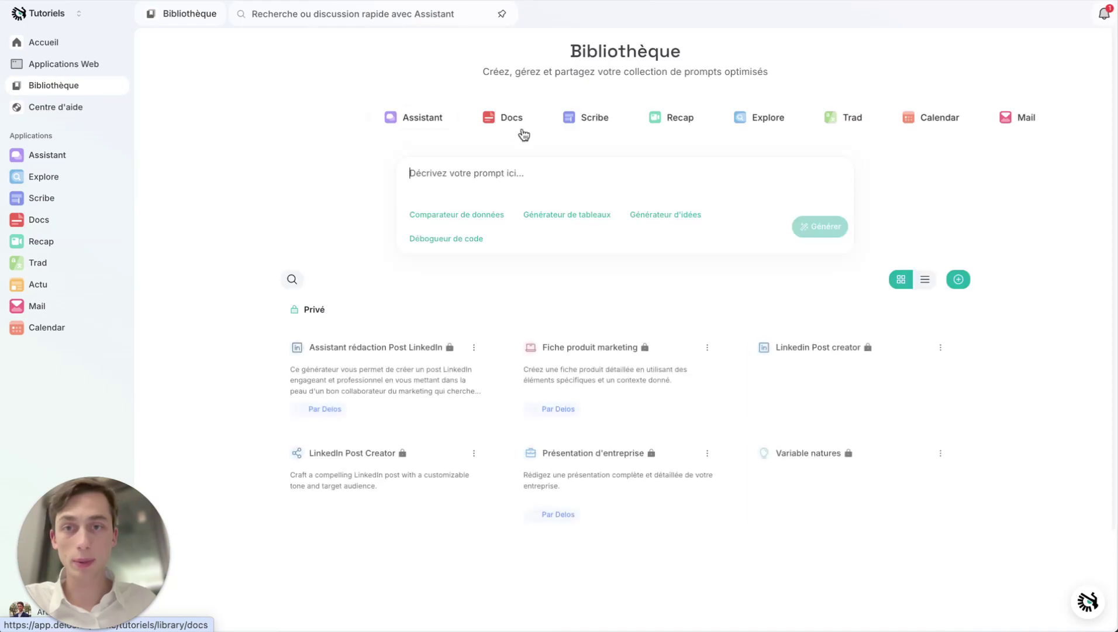
{"action": "left_click", "coordinate": [517, 119]}
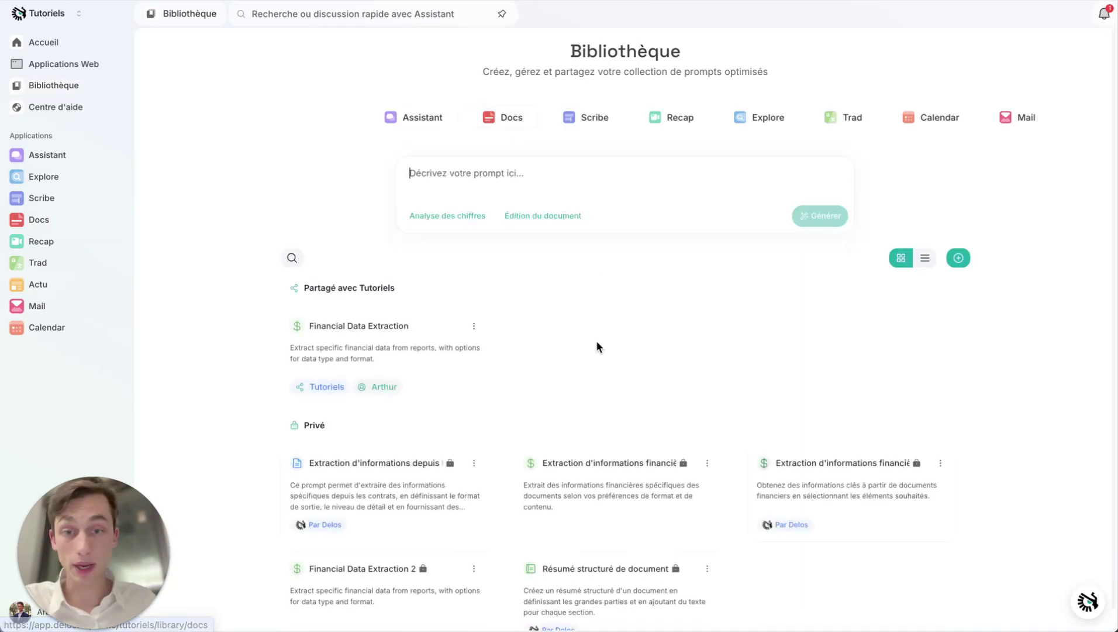
{"action": "scroll", "coordinate": [596, 340], "scroll_direction": "down", "scroll_amount": 1}
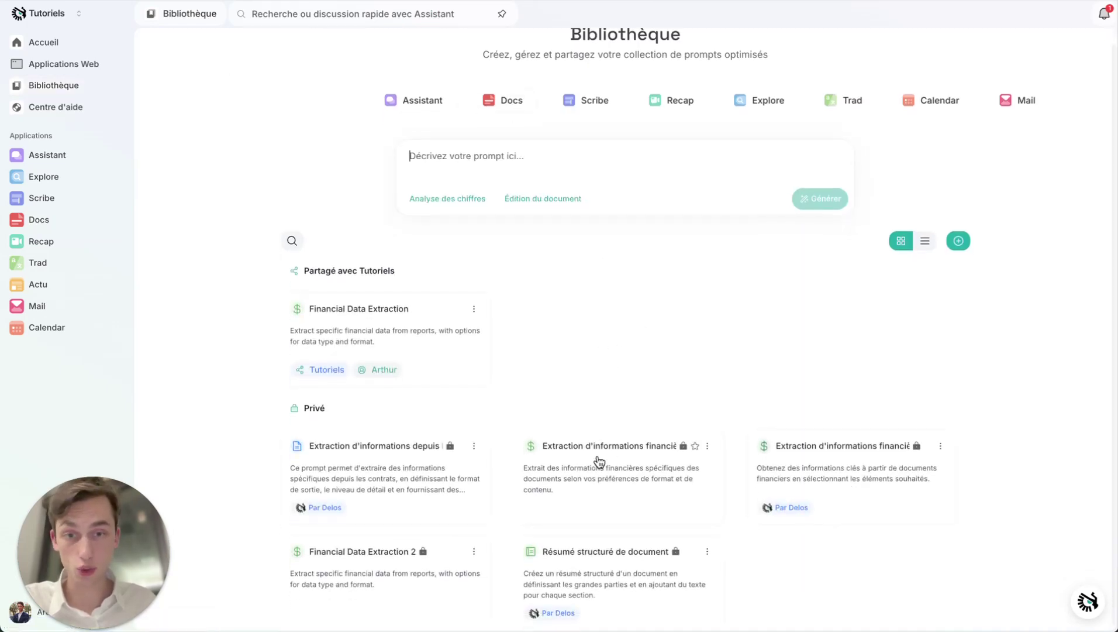
{"action": "right_click", "coordinate": [598, 473]}
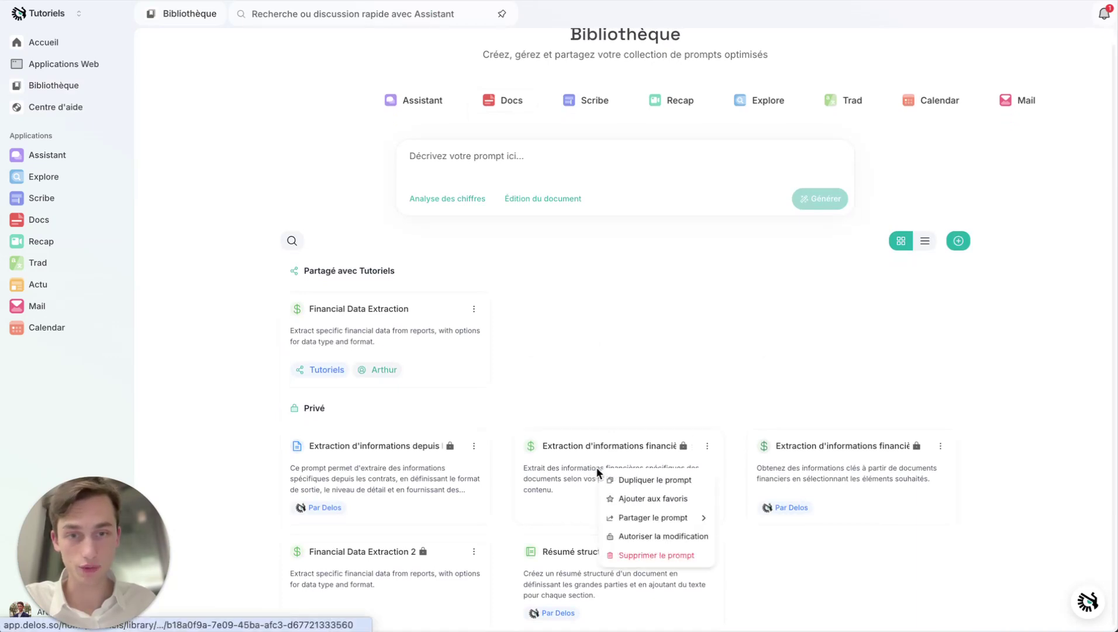
{"action": "mouse_move", "coordinate": [699, 514]}
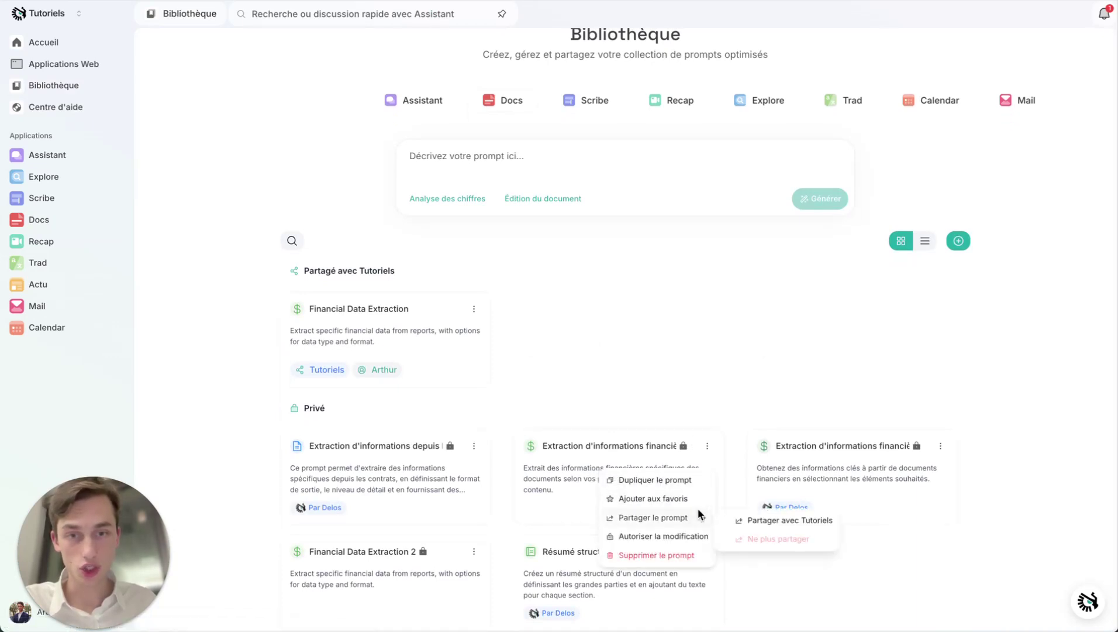
{"action": "left_click", "coordinate": [780, 521]}
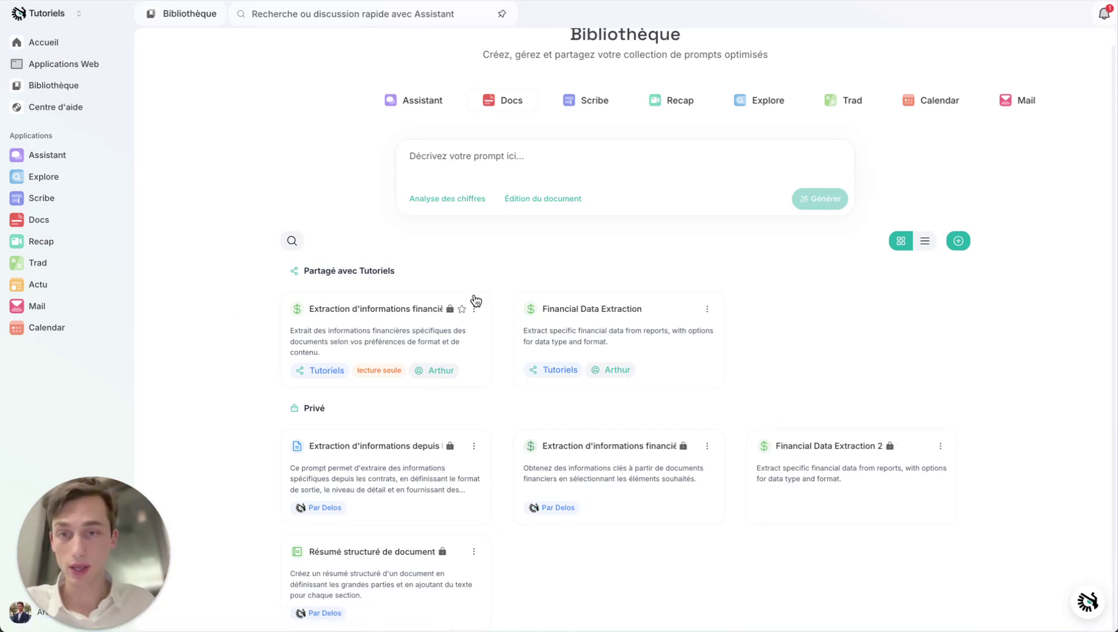
Allow modification of the shared "Extraction d'informations financières" prompt and duplicate it.
{"action": "right_click", "coordinate": [392, 338]}
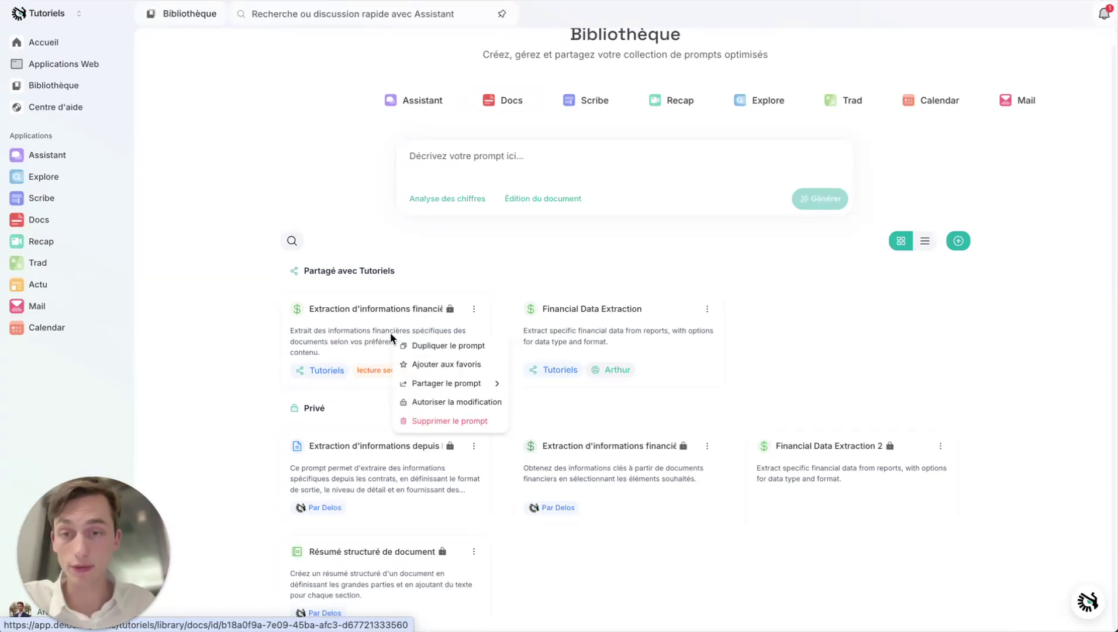
{"action": "left_click", "coordinate": [478, 403]}
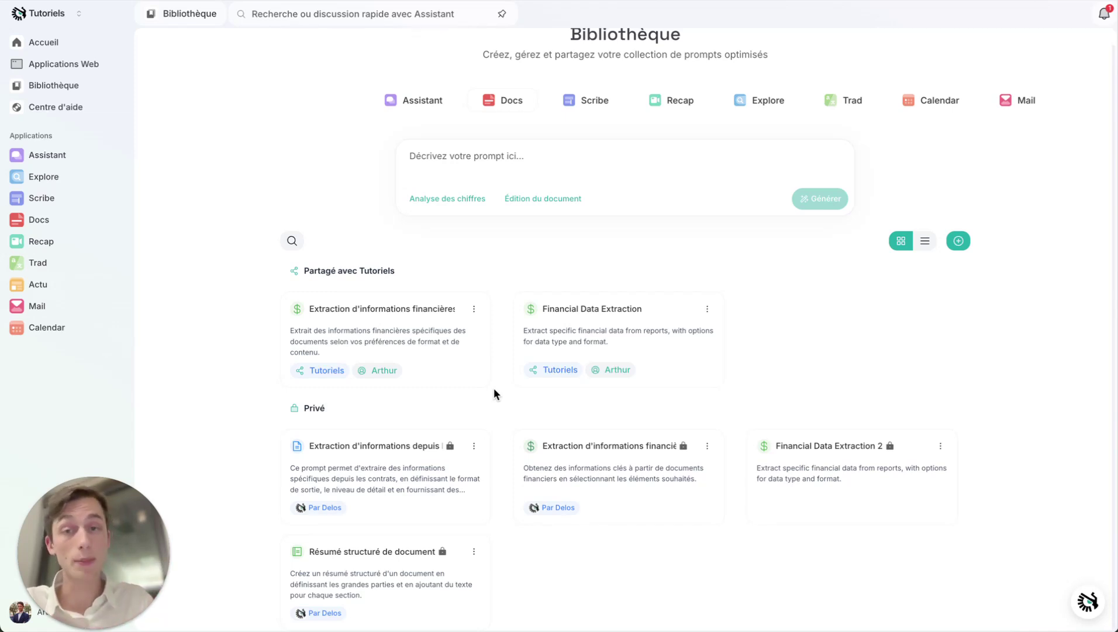
{"action": "right_click", "coordinate": [456, 355]}
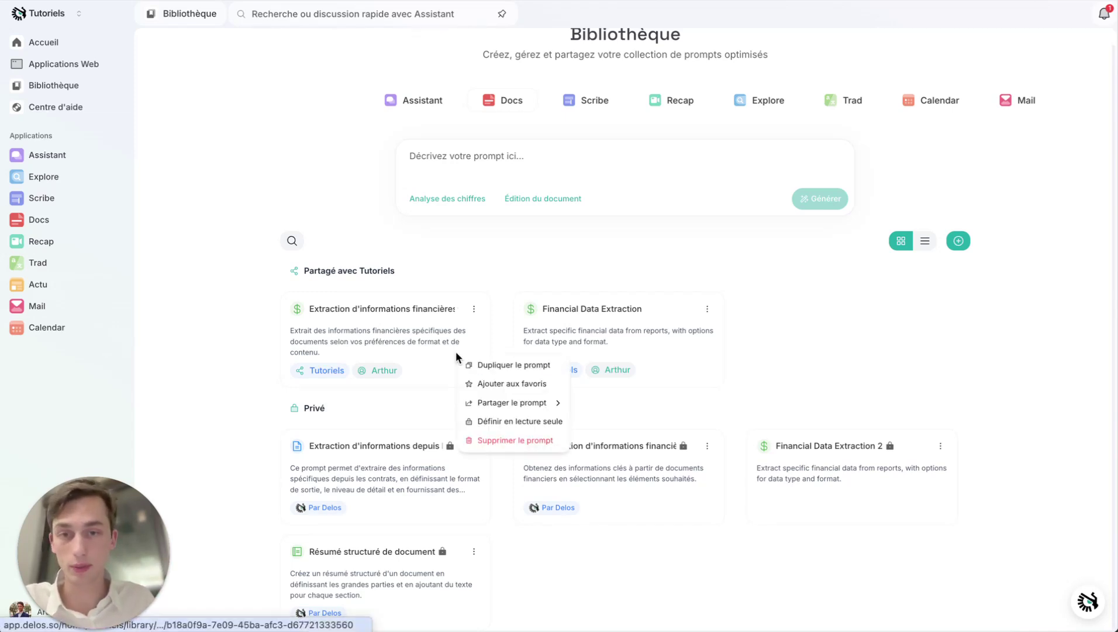
{"action": "left_click", "coordinate": [522, 363]}
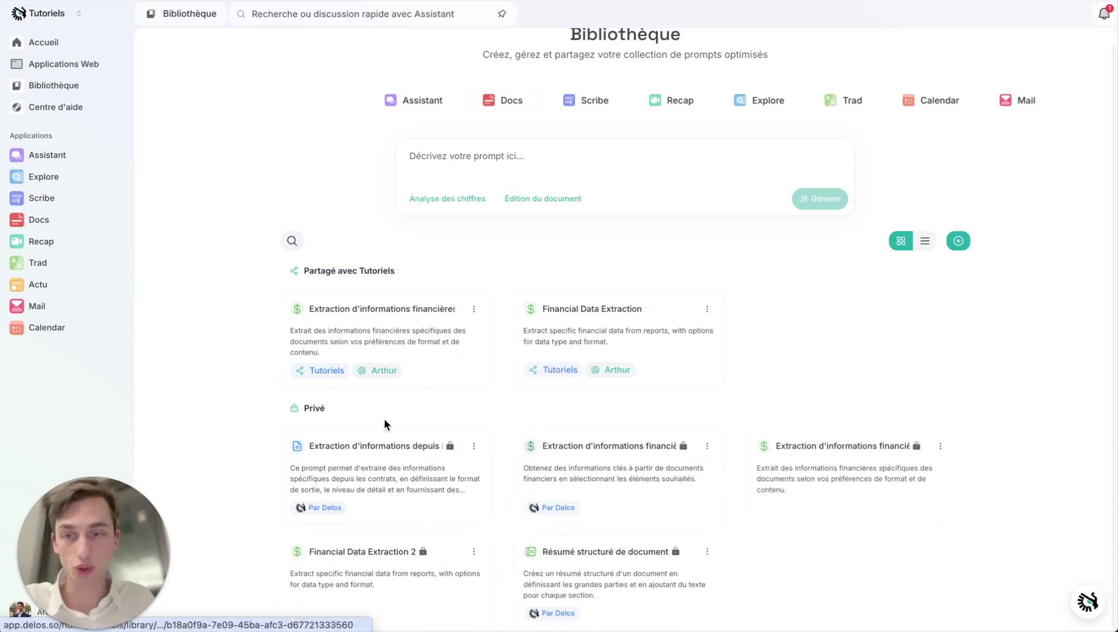